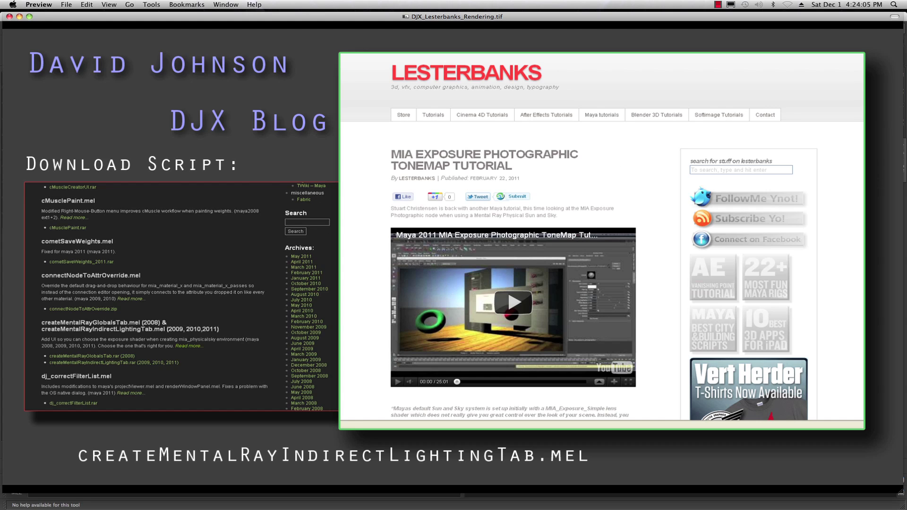
# Drag Maya's Hypershade, listing mental ray lens shaders like mia_exposure_photographic, over the article image
pyautogui.press('super+Tab')
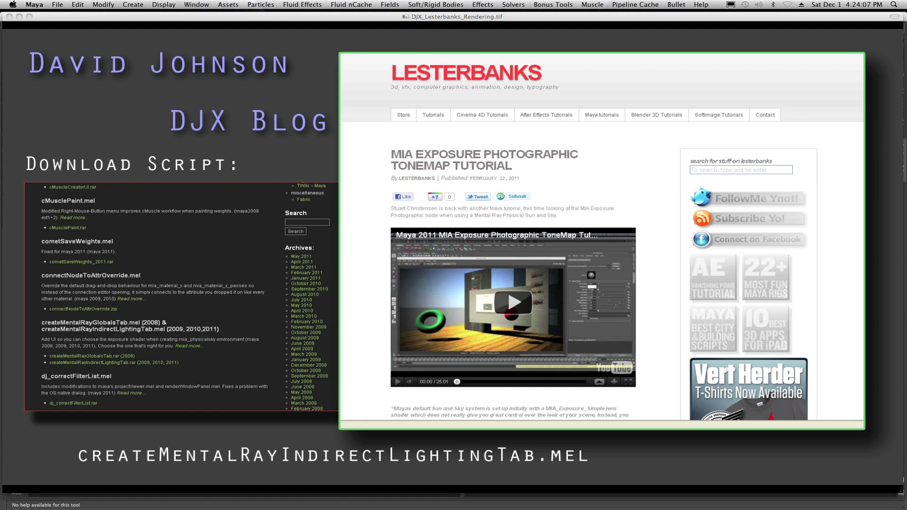
pyautogui.moveTo(906, 148); pyautogui.dragTo(542, 148)
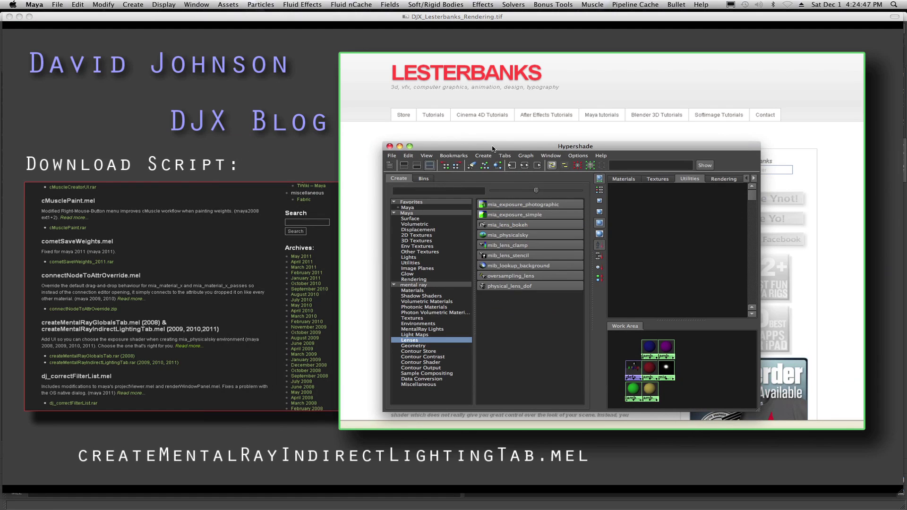
# Shift the Hypershade window down off the article title, then minimize it
pyautogui.moveTo(492, 149); pyautogui.dragTo(519, 158)
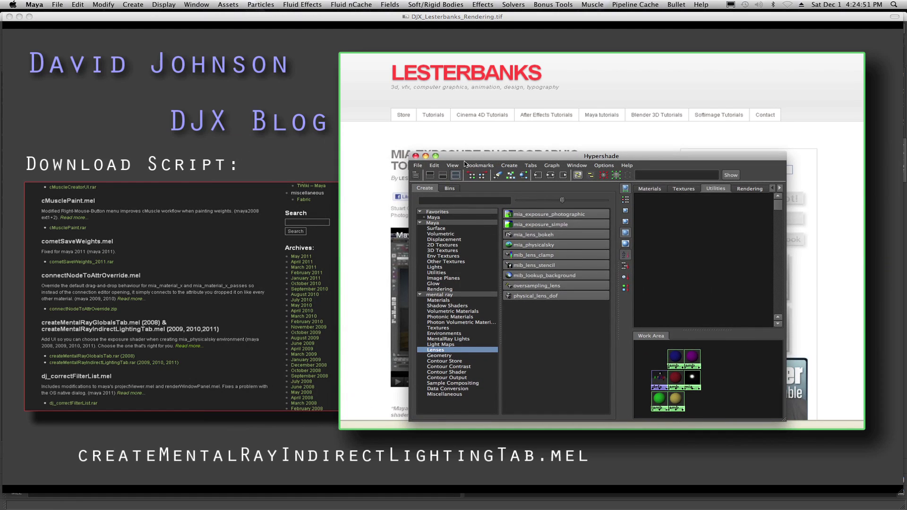
pyautogui.moveTo(465, 160); pyautogui.dragTo(465, 179)
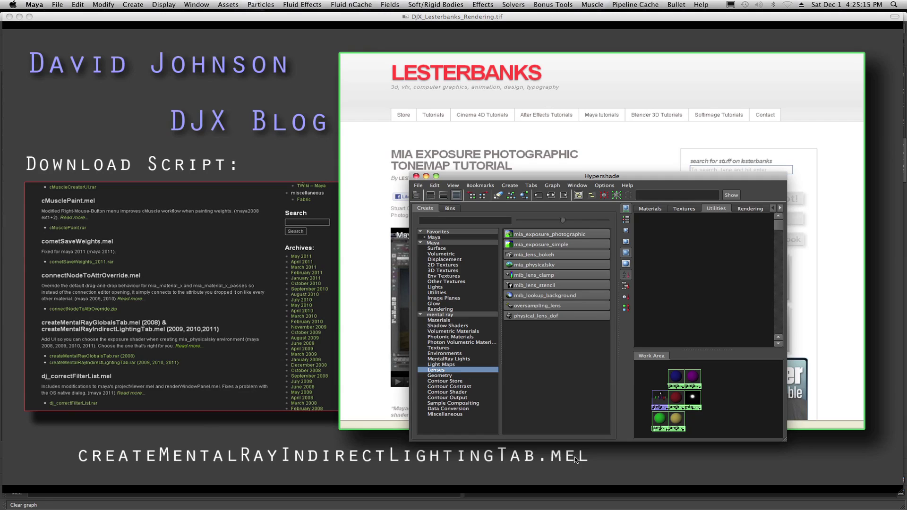
pyautogui.doubleClick(488, 176)
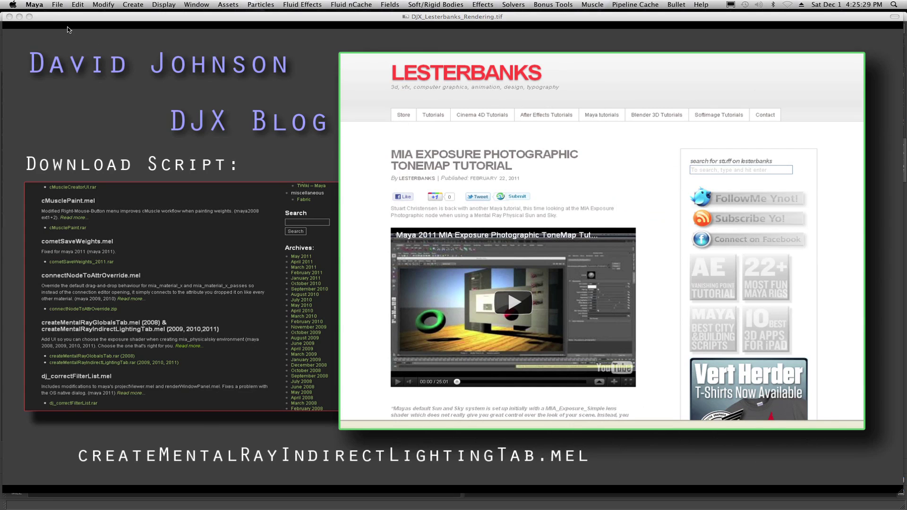
# With pSphere7 selected, create a new mia_material and apply its Chrome preset
pyautogui.click(21, 18)
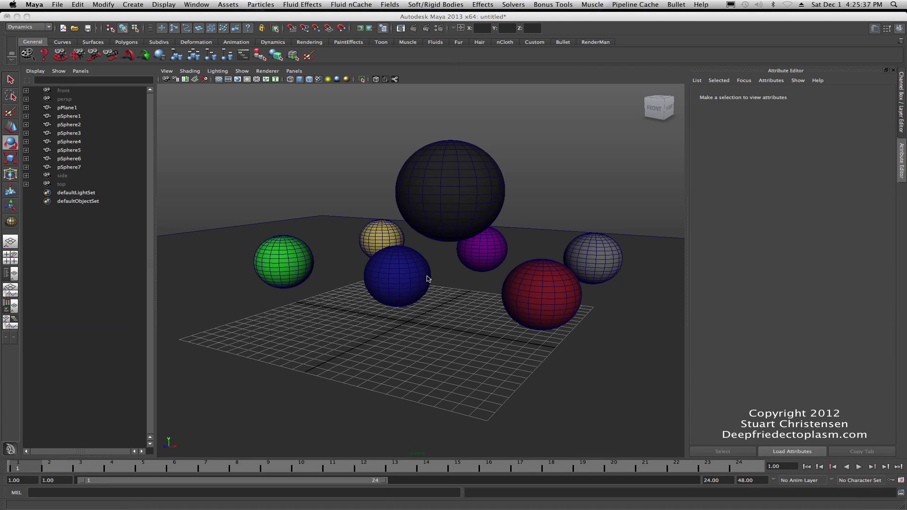
pyautogui.click(457, 175)
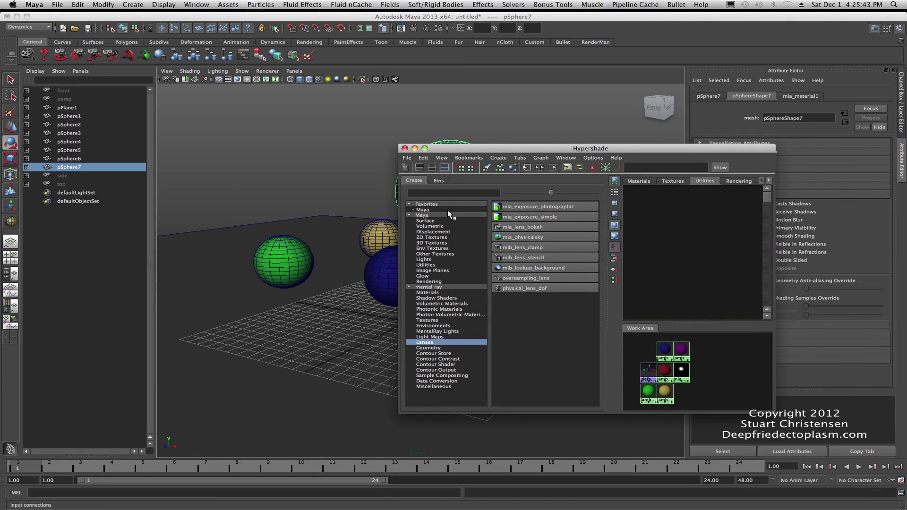
pyautogui.click(427, 293)
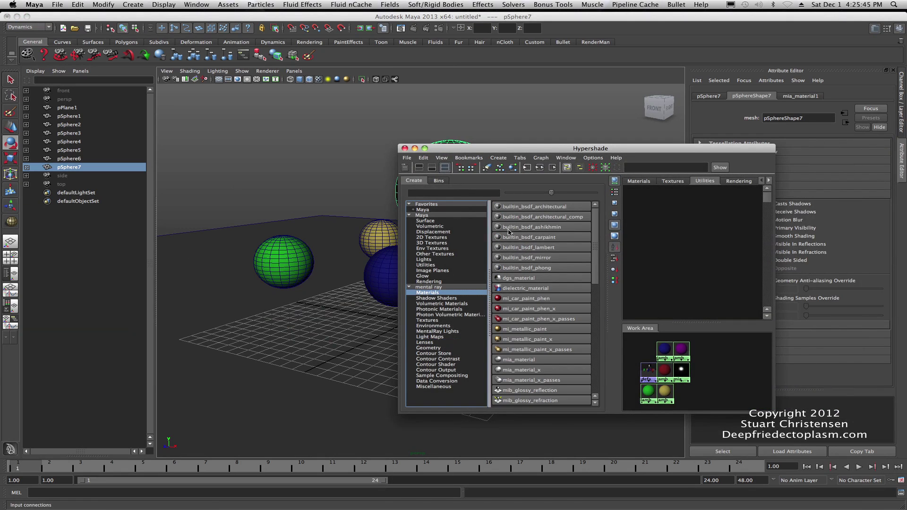
pyautogui.click(518, 359)
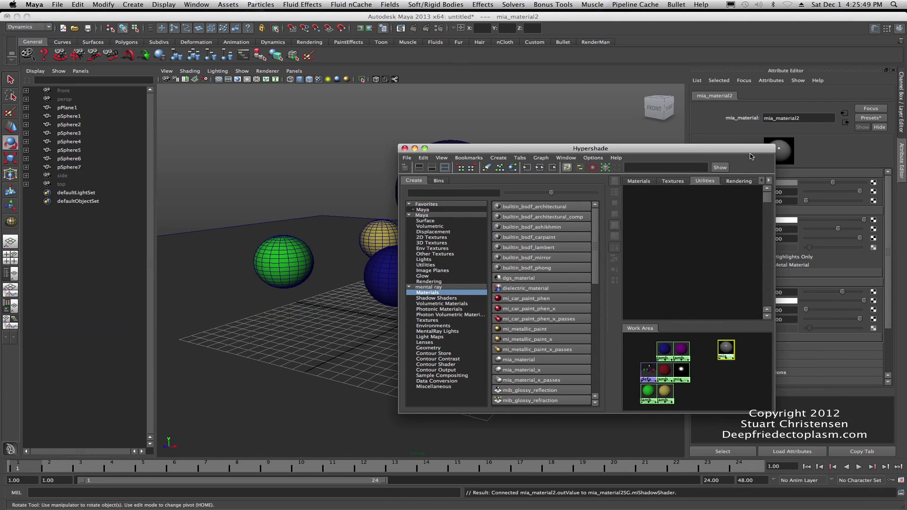
pyautogui.moveTo(753, 154); pyautogui.dragTo(655, 150)
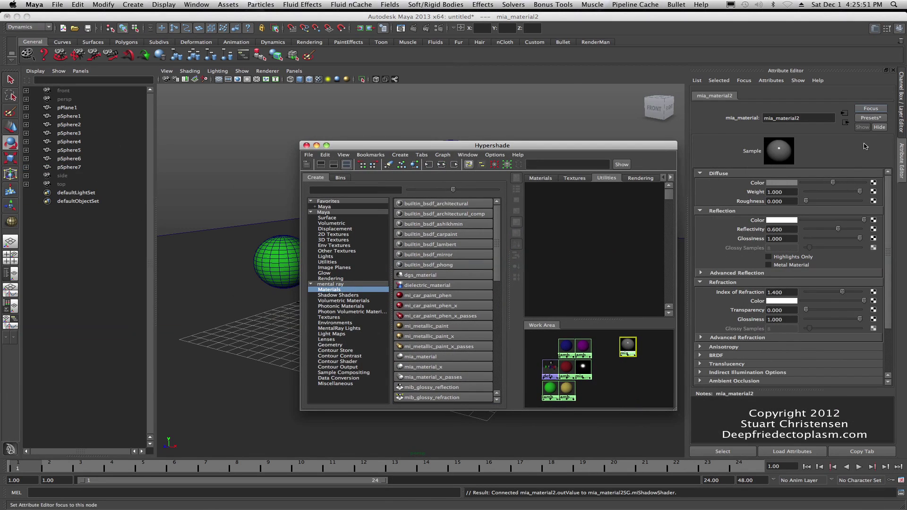
pyautogui.click(871, 118)
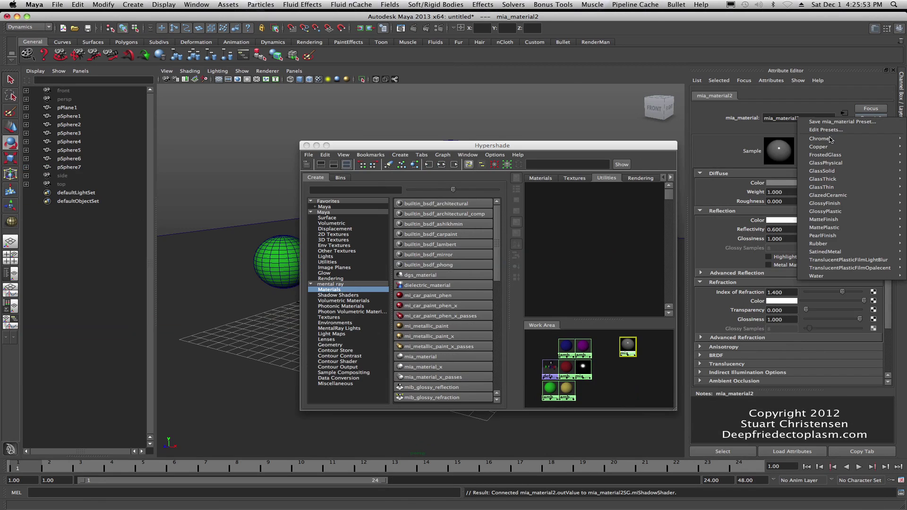
pyautogui.moveTo(832, 139)
pyautogui.click(759, 142)
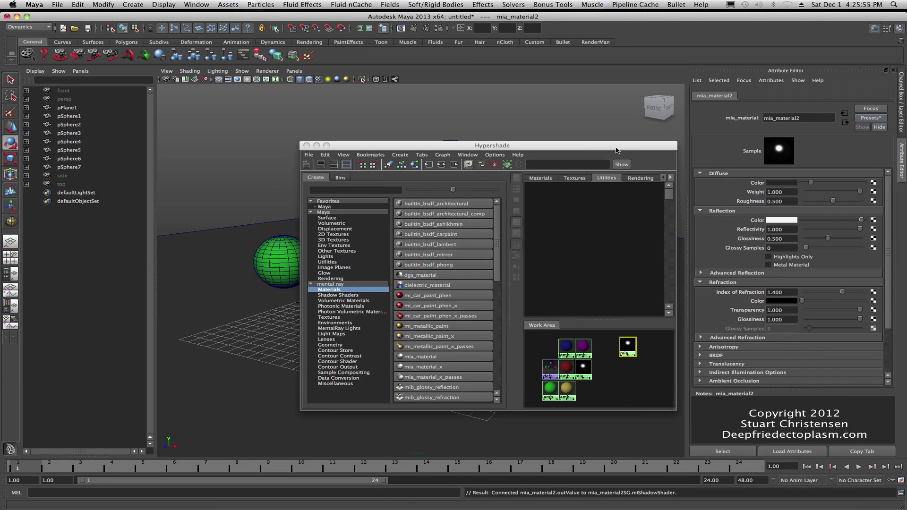
# Assign the existing mia_material2 to the large sphere pSphere7
pyautogui.moveTo(598, 147); pyautogui.dragTo(598, 147)
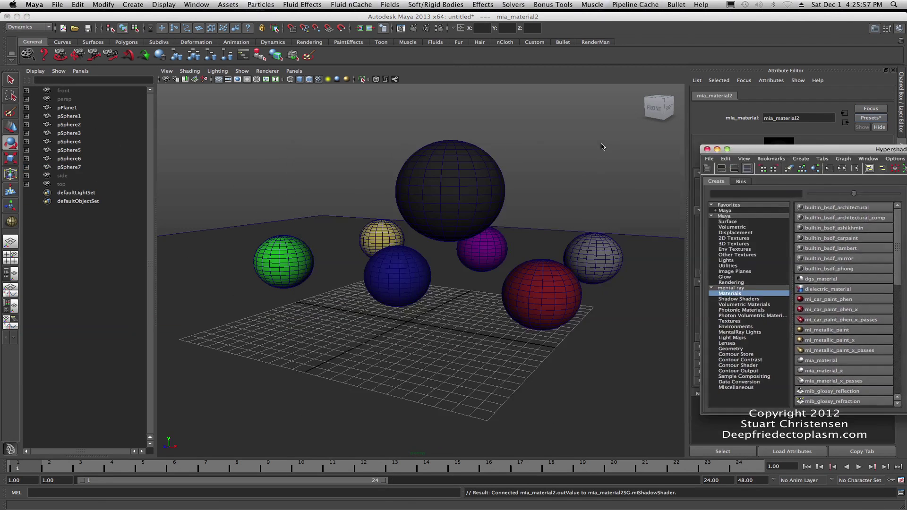
pyautogui.press('super+m')
pyautogui.click(486, 174)
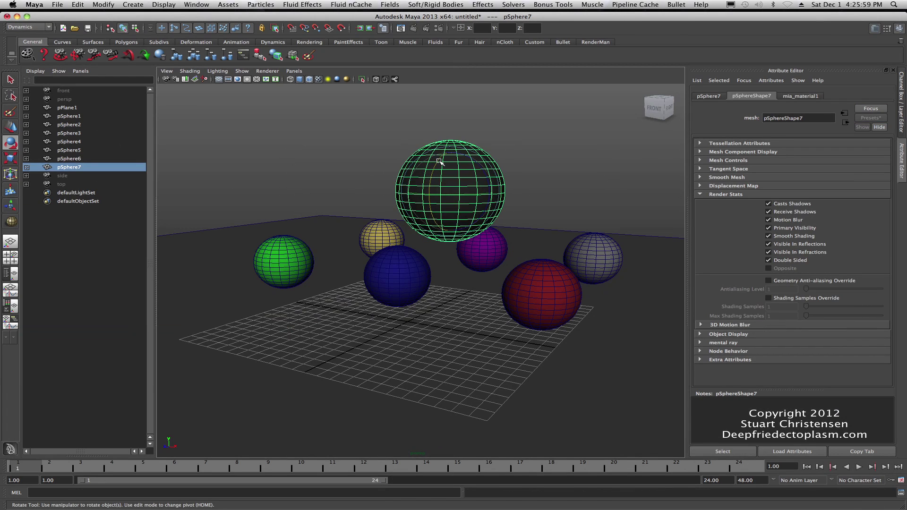
pyautogui.rightClick(448, 175)
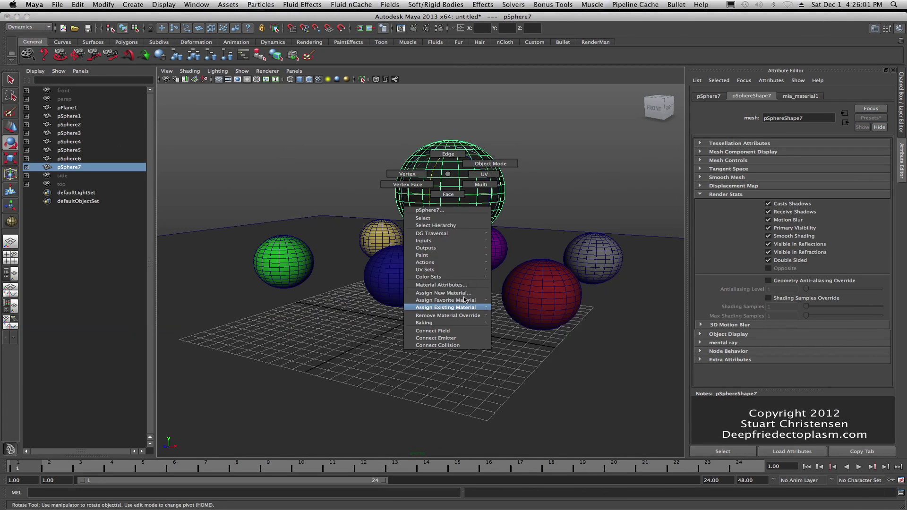
pyautogui.moveTo(463, 308)
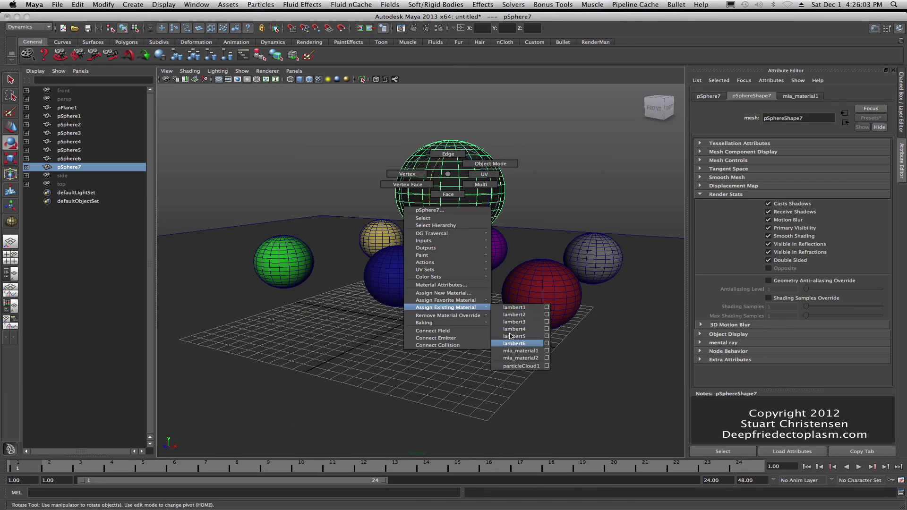
pyautogui.click(515, 358)
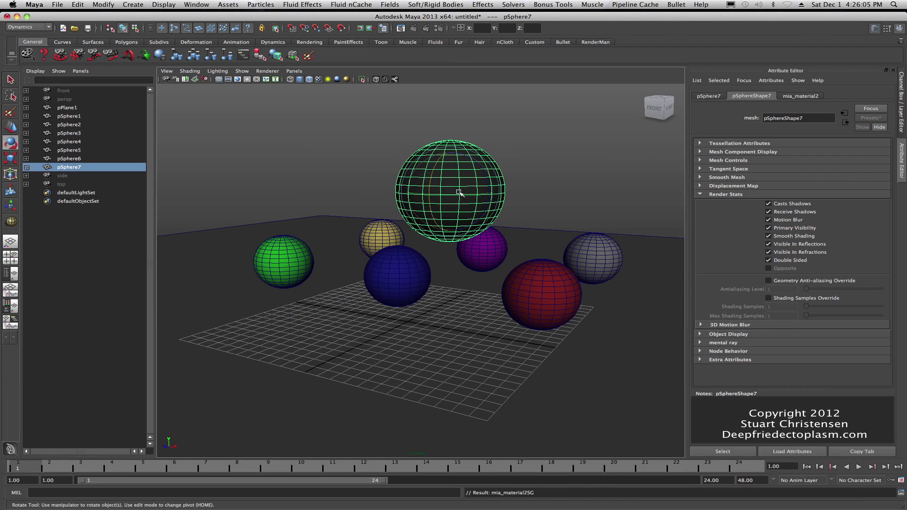
# Render the current frame with mental ray, then open Render Settings at Indirect Lighting
pyautogui.click(414, 27)
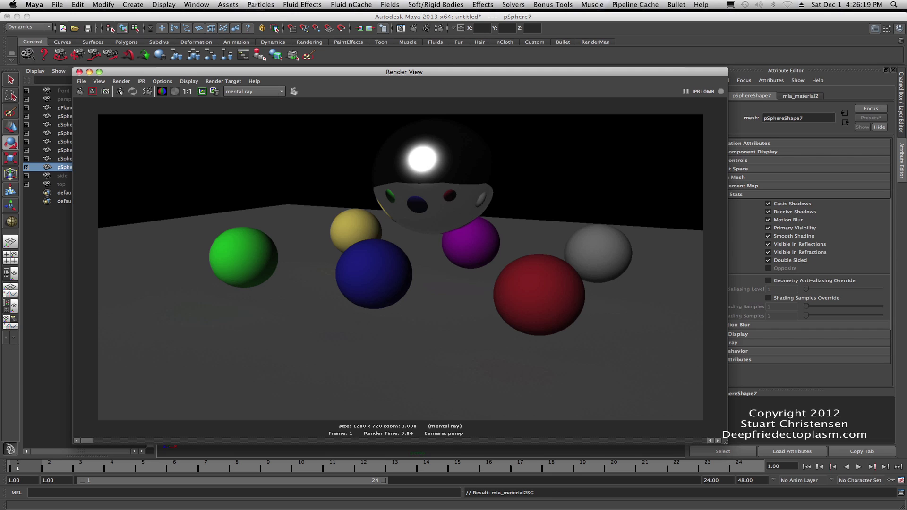
pyautogui.click(439, 28)
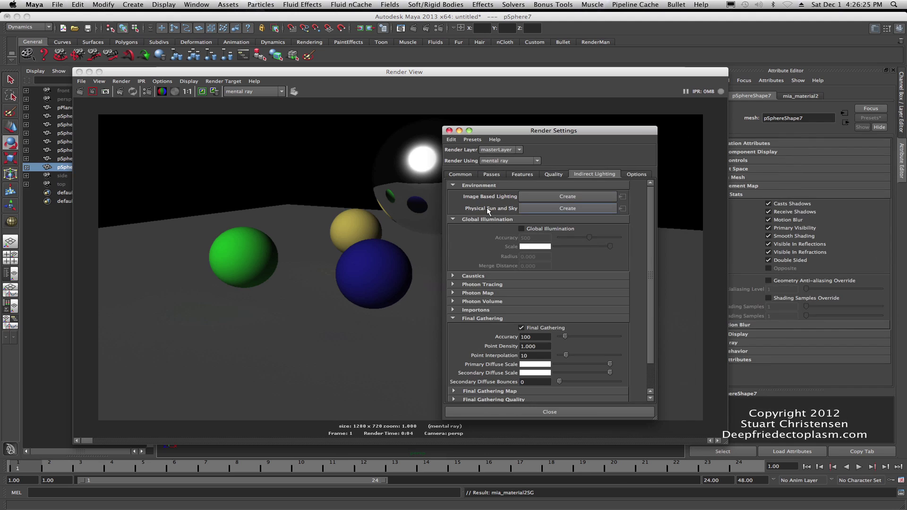
# Create a Physical Sun and Sky using mia_exposure_simple, then move Render Settings off the render
pyautogui.click(564, 208)
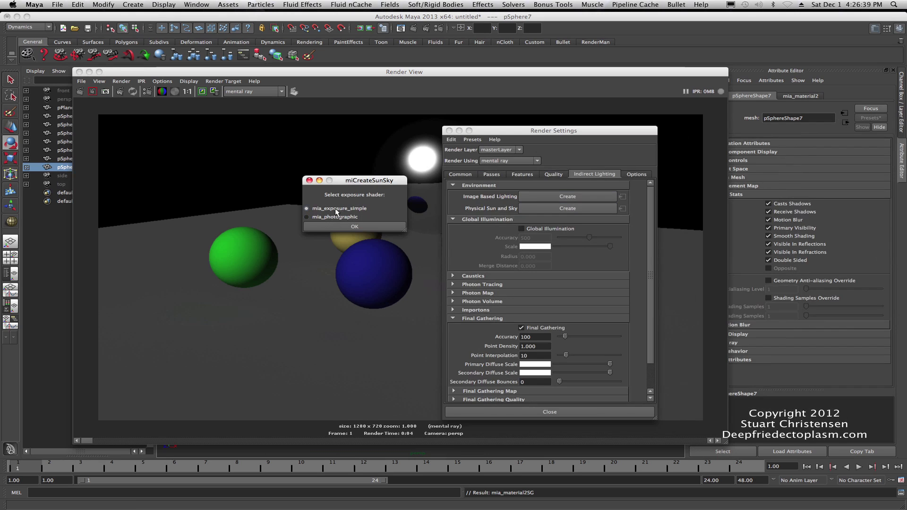
pyautogui.click(355, 228)
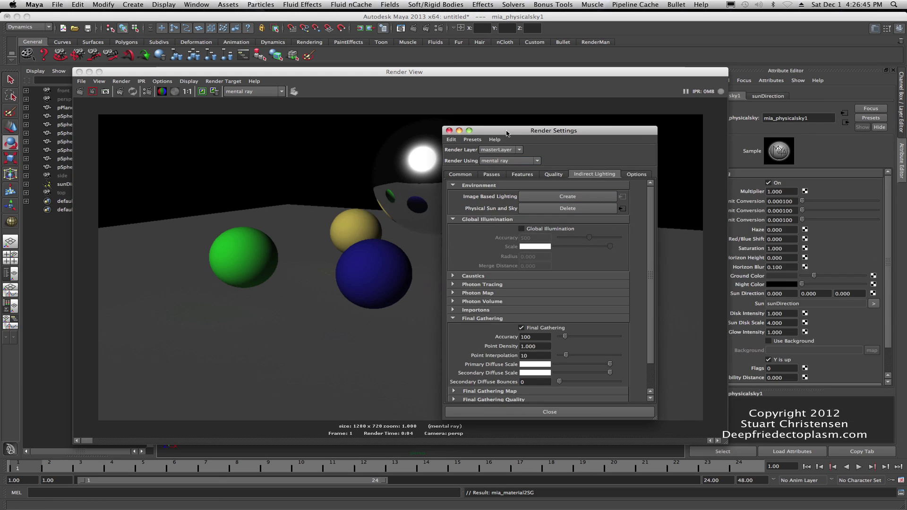
pyautogui.moveTo(507, 134); pyautogui.dragTo(613, 132)
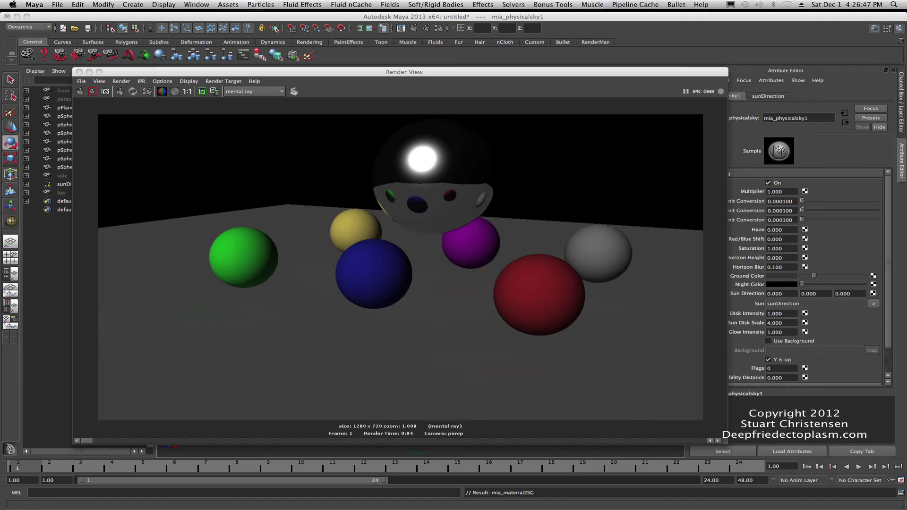
pyautogui.moveTo(260, 74); pyautogui.dragTo(260, 74)
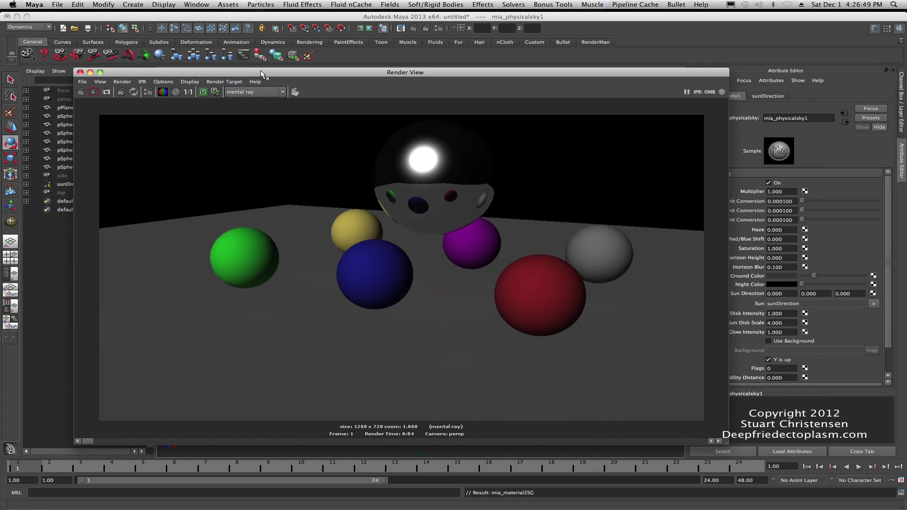
# Keep the first render for comparison, re-render under the sun and sky, and shift Render View left
pyautogui.click(203, 94)
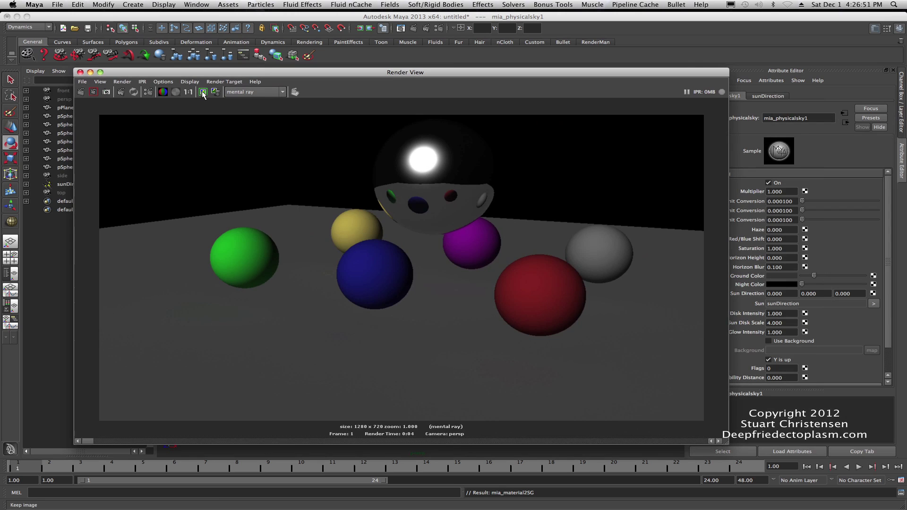
pyautogui.click(81, 93)
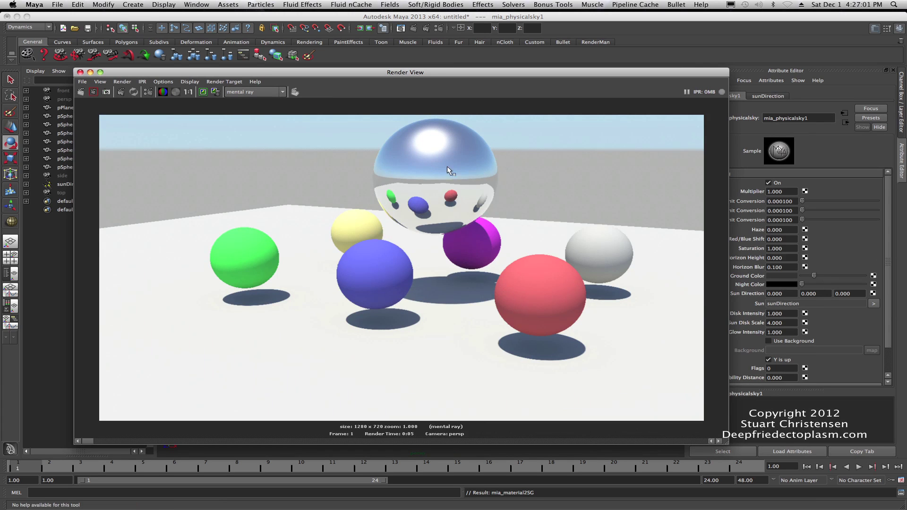
pyautogui.moveTo(376, 73); pyautogui.dragTo(339, 72)
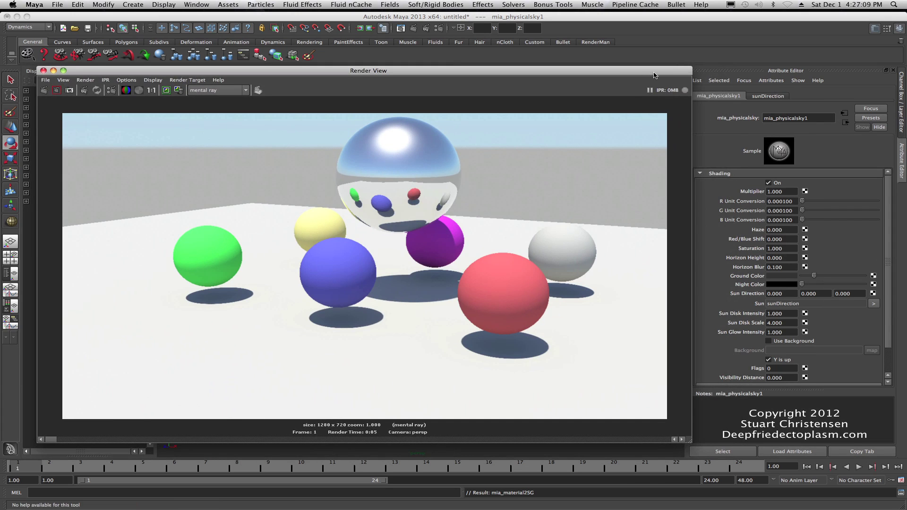
pyautogui.moveTo(654, 76); pyautogui.dragTo(645, 77)
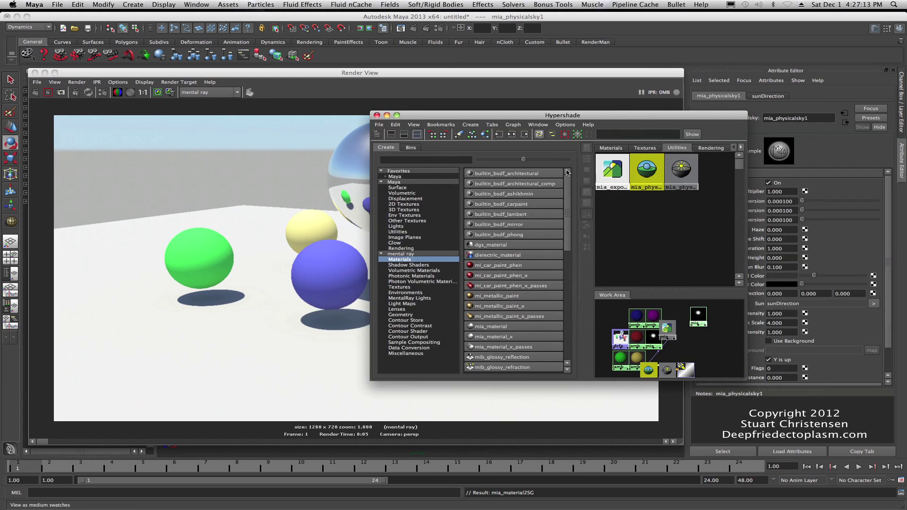
# Clear the Hypershade graph and show the Utilities node swatches
pyautogui.click(514, 125)
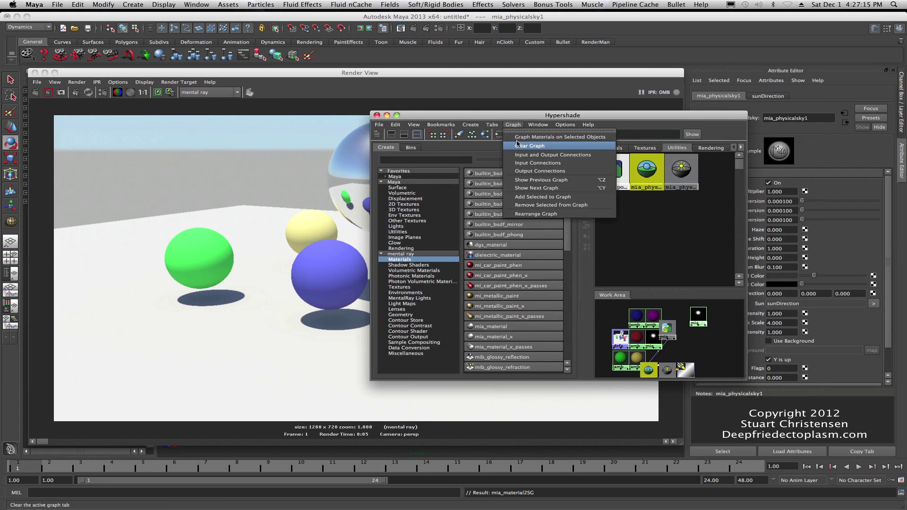
pyautogui.click(517, 145)
pyautogui.click(610, 148)
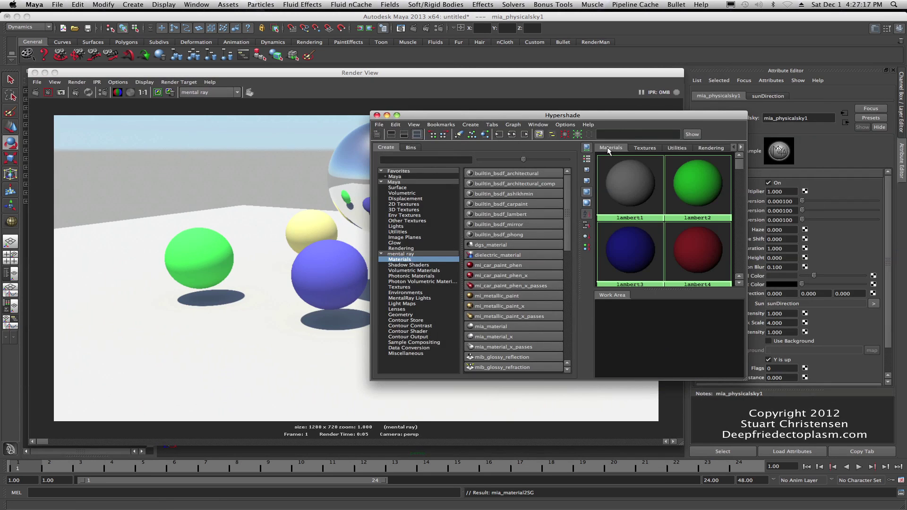
pyautogui.click(674, 151)
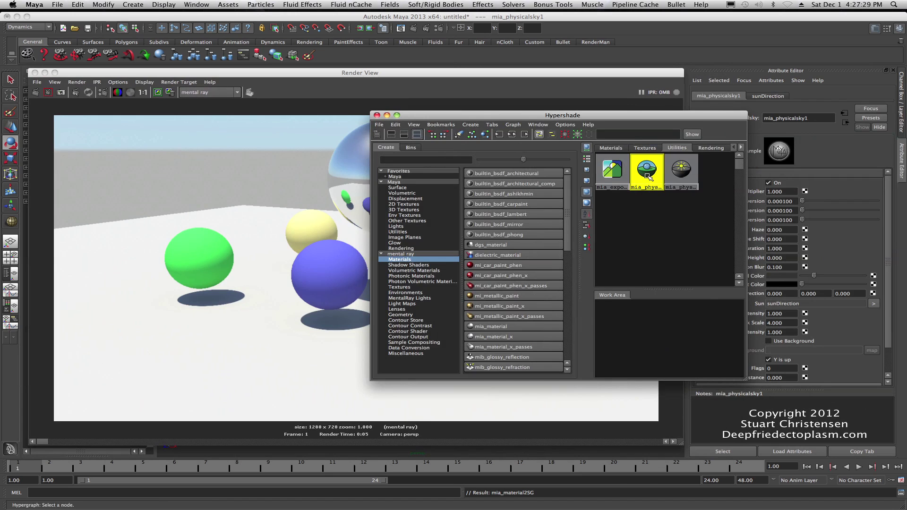
# Inspect mia_physicalsun1, mia_physicalsky1 and mia_exposure_simple1 attributes, then put Hypershade away
pyautogui.click(681, 171)
pyautogui.moveTo(716, 119); pyautogui.dragTo(681, 120)
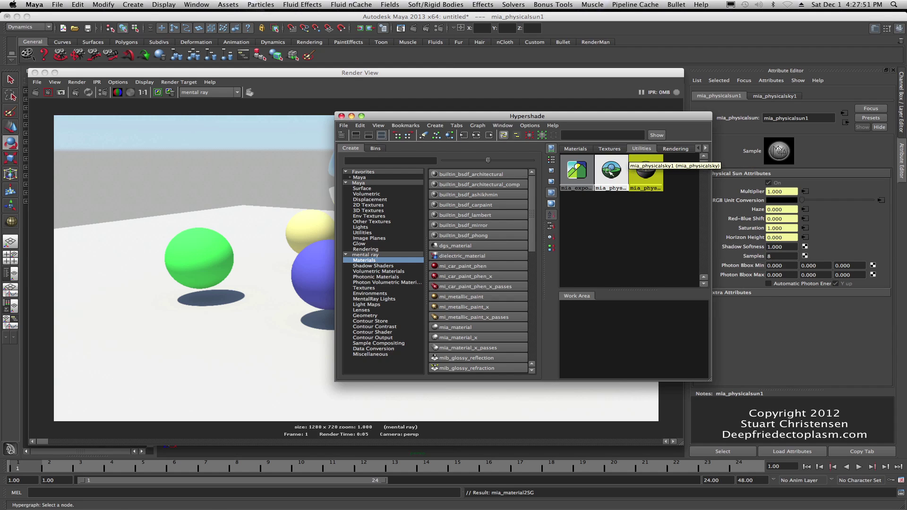
pyautogui.click(612, 171)
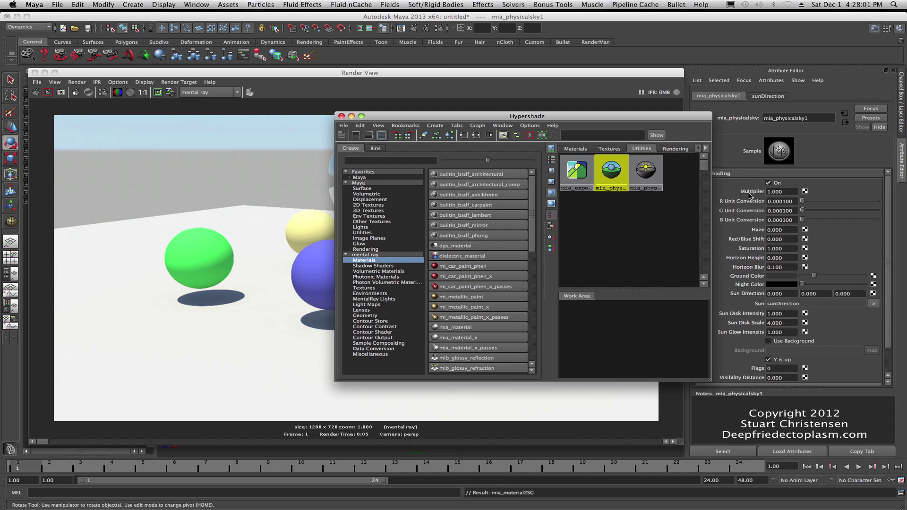
pyautogui.click(585, 173)
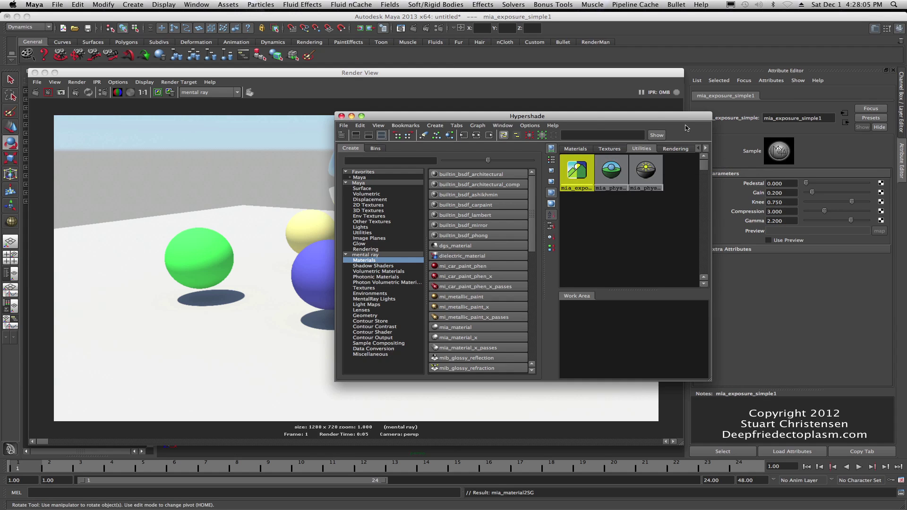
pyautogui.click(580, 110)
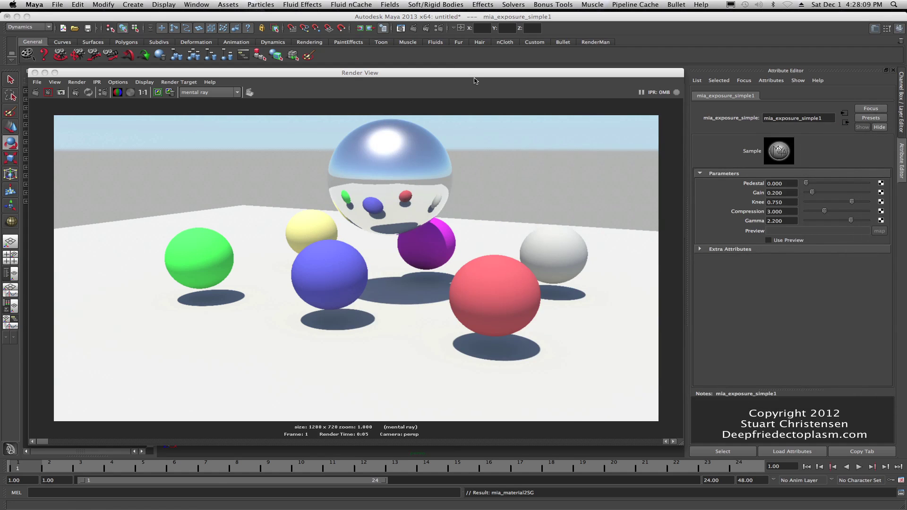
# Minimize Render View, select sunDirection and move it high above the spheres
pyautogui.moveTo(475, 77); pyautogui.dragTo(470, 77)
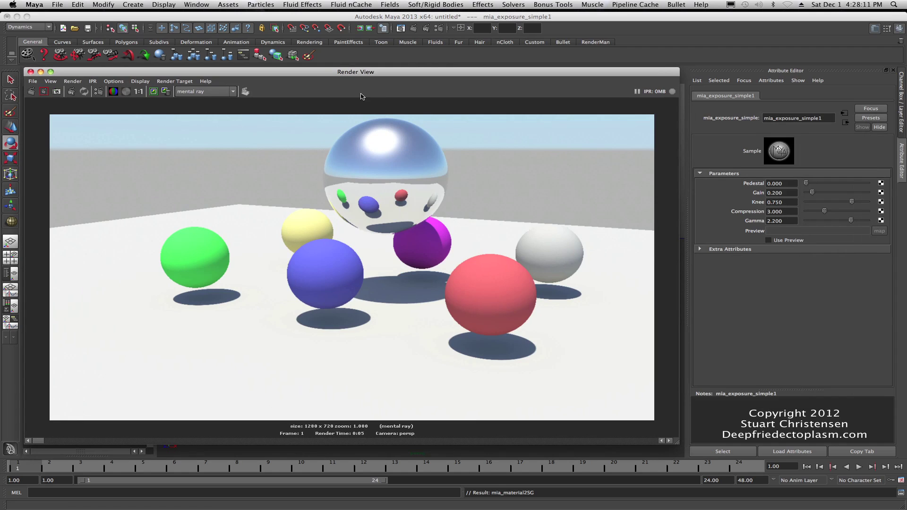
pyautogui.doubleClick(318, 73)
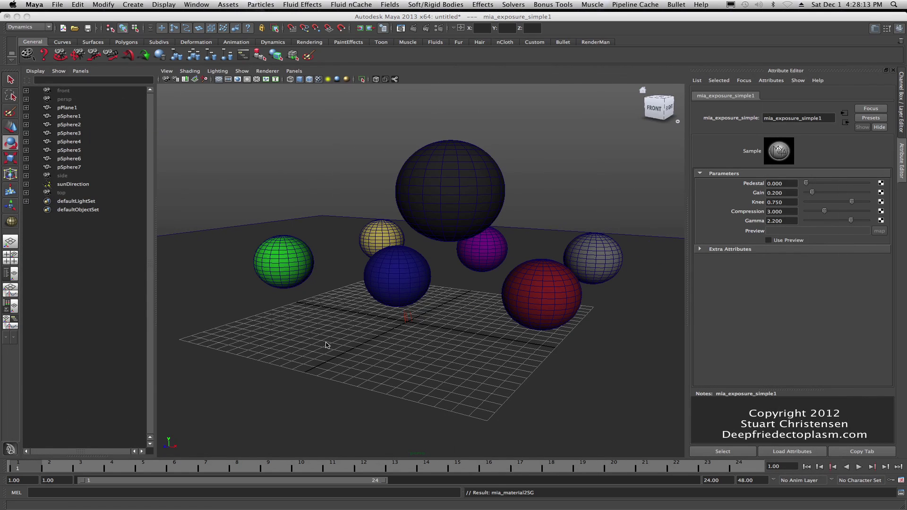
pyautogui.keyDown('alt'); pyautogui.moveTo(365, 330); pyautogui.dragTo(366, 327); pyautogui.keyUp('alt')
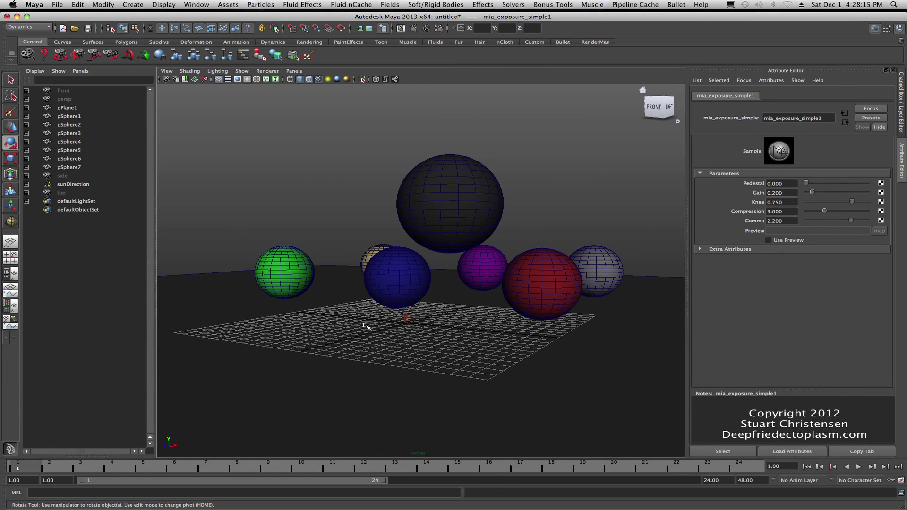
pyautogui.click(407, 318)
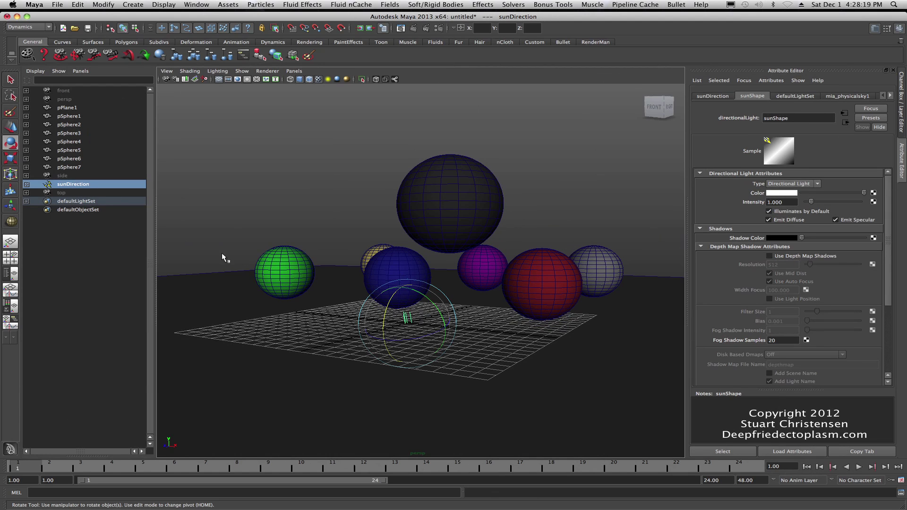
pyautogui.click(7, 130)
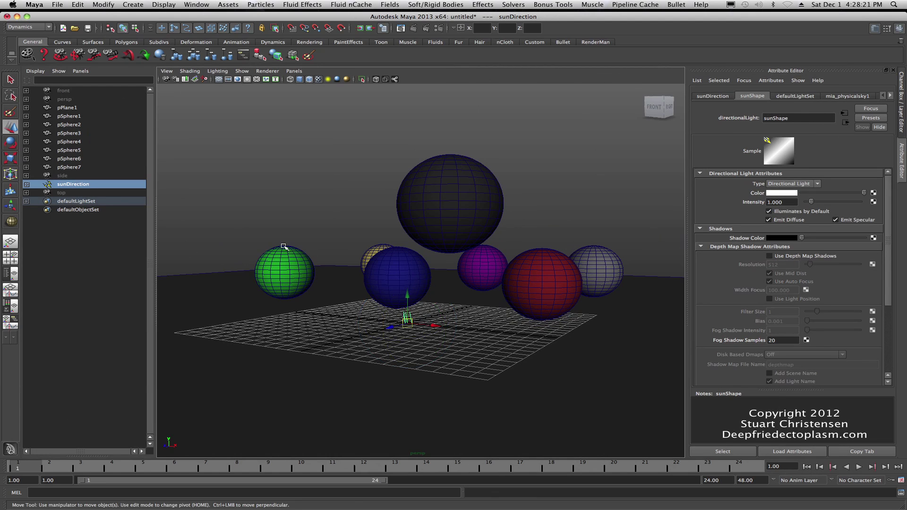
pyautogui.moveTo(403, 296); pyautogui.dragTo(482, 317)
pyautogui.press('r')
pyautogui.click(10, 127)
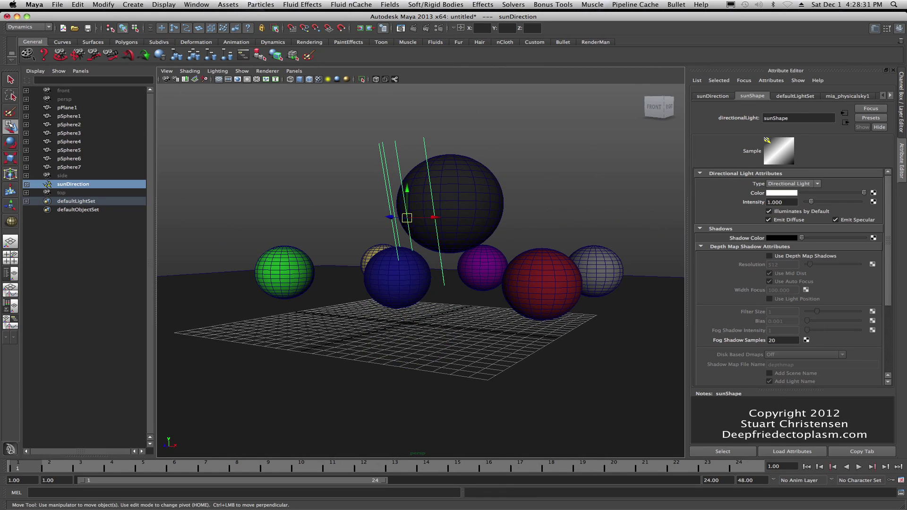
pyautogui.moveTo(413, 204); pyautogui.dragTo(409, 190)
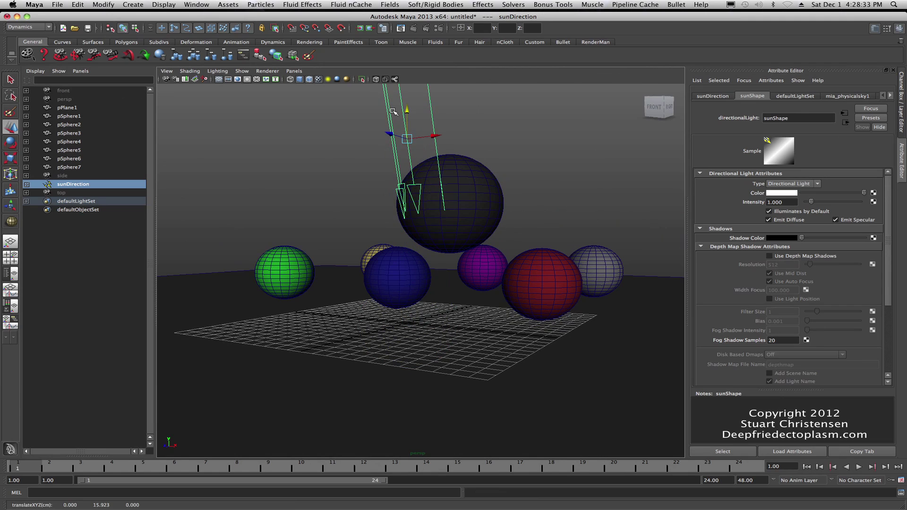
# Rotate sunDirection on X to about -47 degrees for a lower sun
pyautogui.press('e')
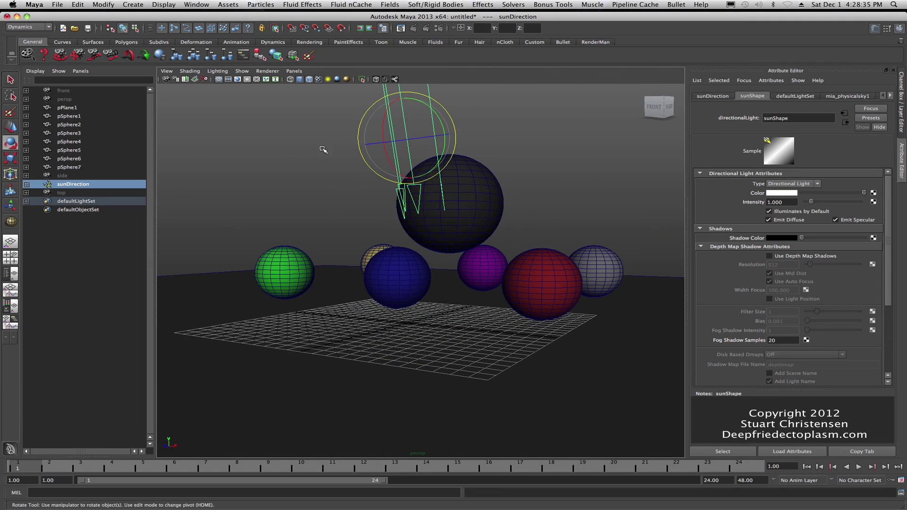
pyautogui.click(385, 110)
pyautogui.moveTo(385, 110); pyautogui.dragTo(381, 129)
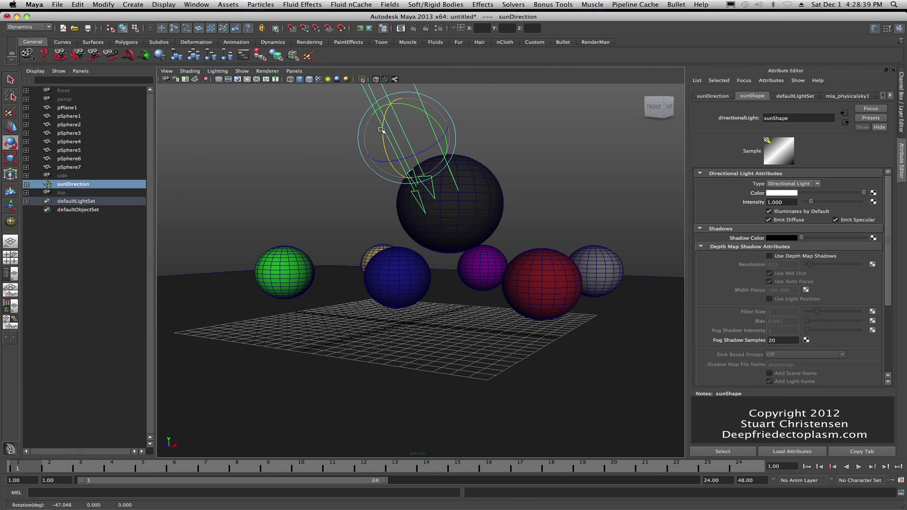
pyautogui.keyDown('alt'); pyautogui.moveTo(456, 264); pyautogui.dragTo(423, 318); pyautogui.keyUp('alt')
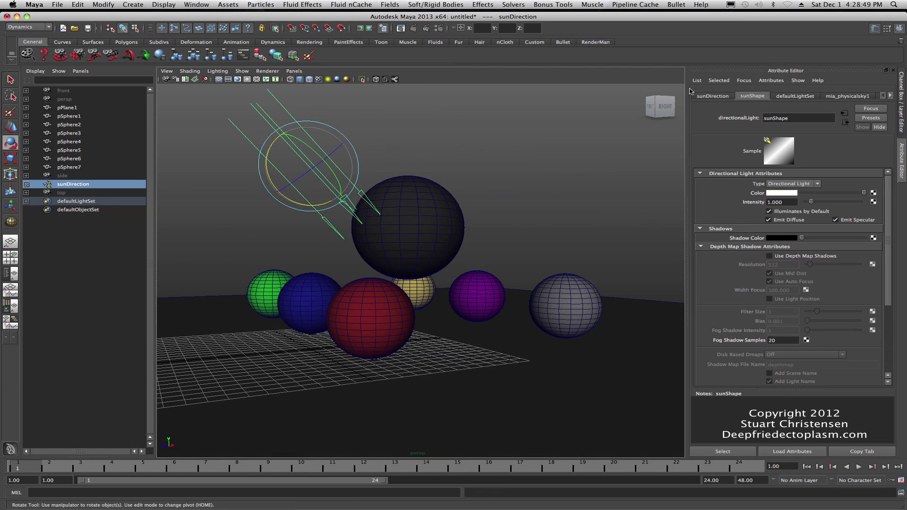
# Enable depth map shadows on sunShape with resolution 1024 and filter size 4
pyautogui.click(769, 256)
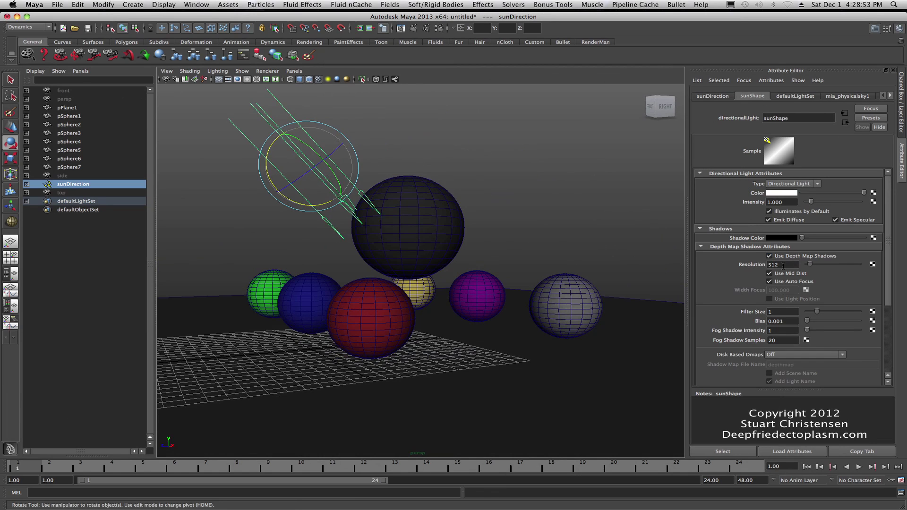
pyautogui.doubleClick(783, 265)
pyautogui.write('1024')
pyautogui.doubleClick(794, 315)
pyautogui.write('4')
pyautogui.press('Tab')
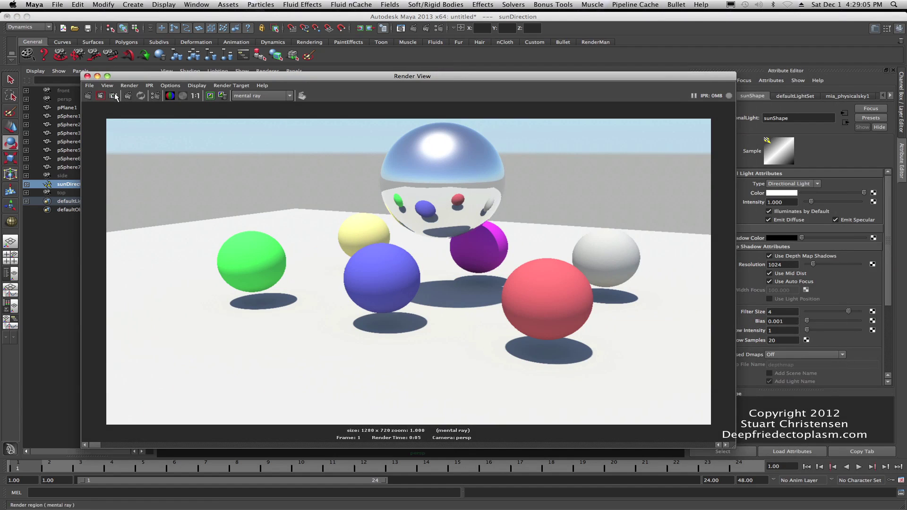
# Re-render the scene with the new sun shadows and shift the render window left
pyautogui.click(88, 96)
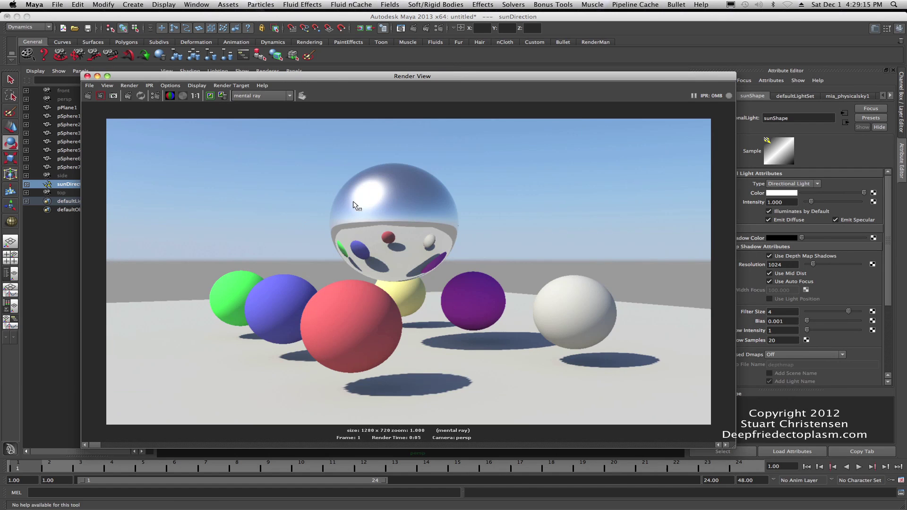
pyautogui.moveTo(484, 79); pyautogui.dragTo(466, 76)
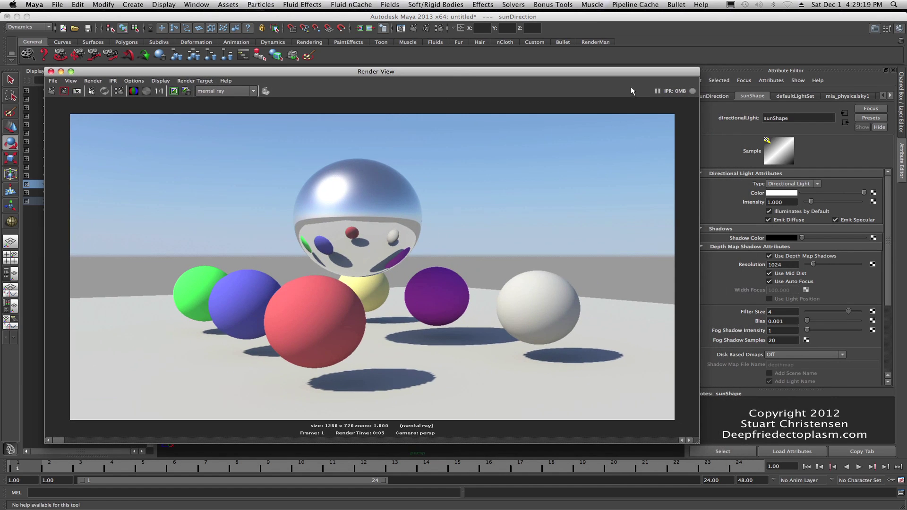
pyautogui.moveTo(632, 73); pyautogui.dragTo(617, 77)
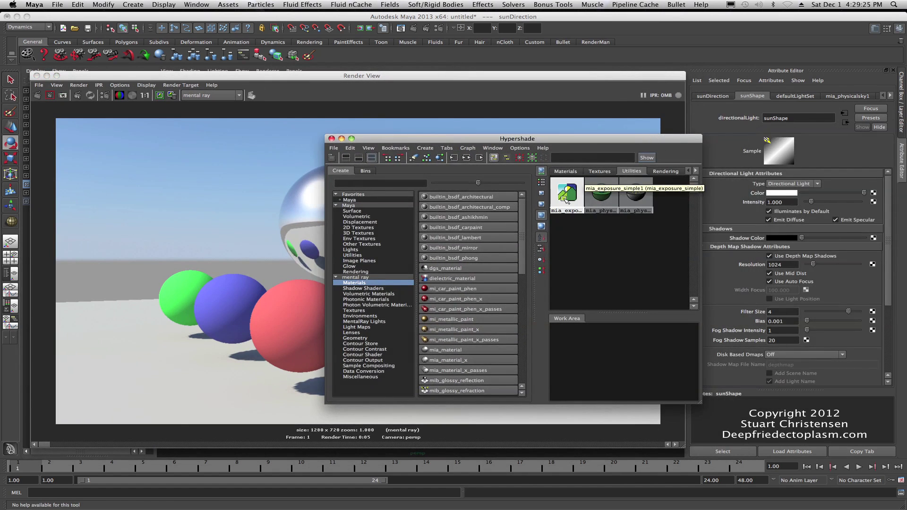
# Select mia_exposure_simple1 and set its Gain to 0.100
pyautogui.click(566, 200)
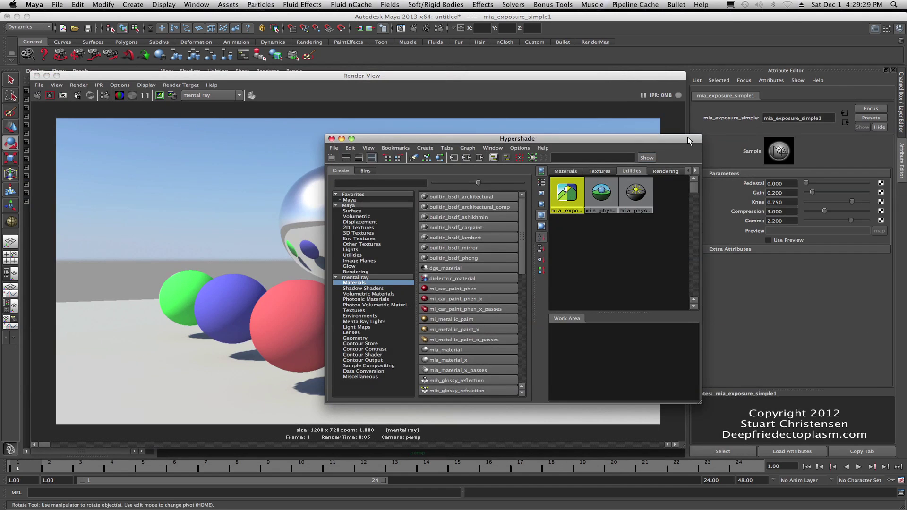
pyautogui.click(672, 143)
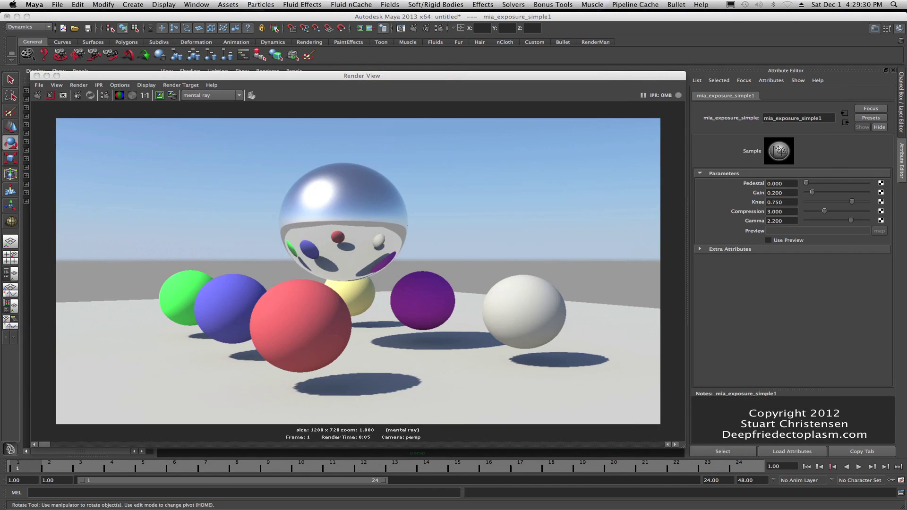
pyautogui.click(771, 198)
pyautogui.doubleClick(774, 197)
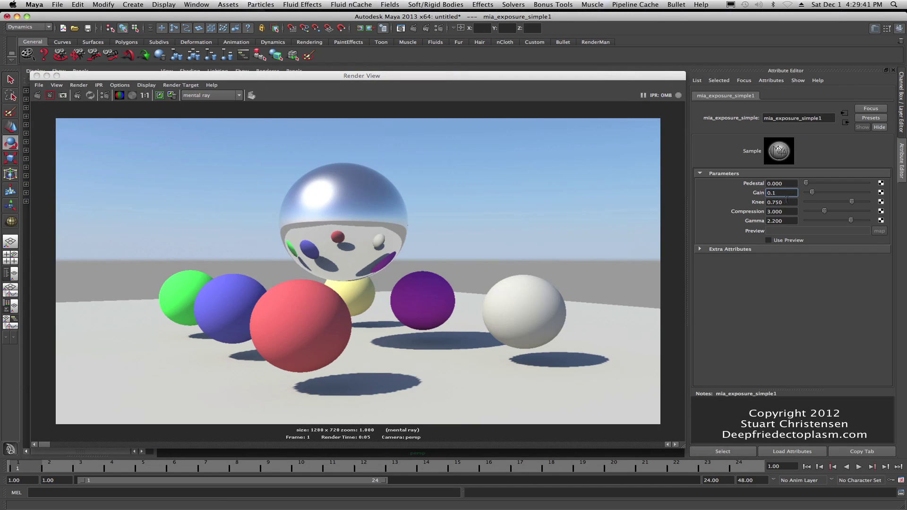
pyautogui.write('1')
pyautogui.click(788, 202)
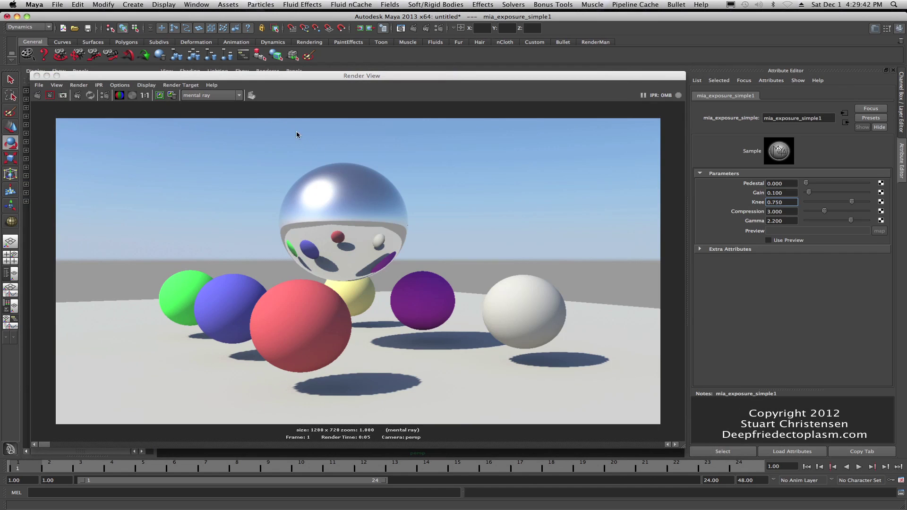
# Re-render the scene with the lower gain for a darker image
pyautogui.click(156, 96)
pyautogui.click(37, 95)
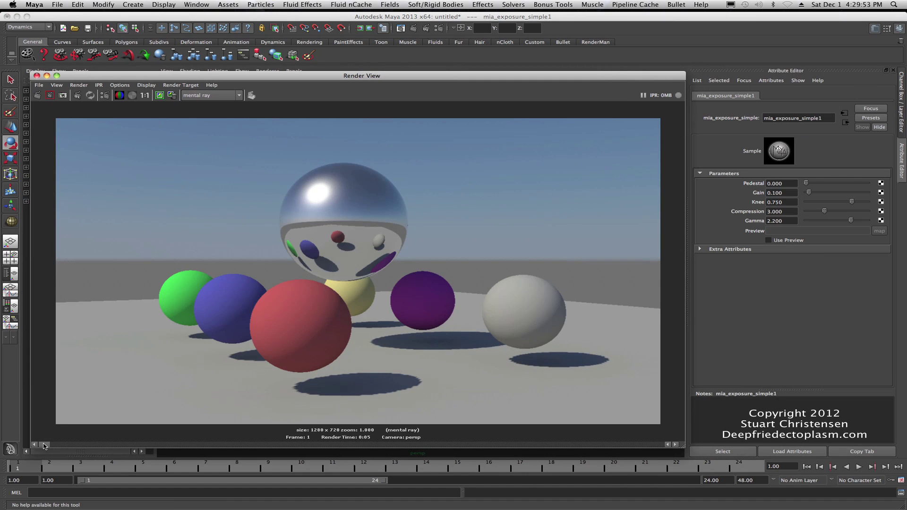
pyautogui.moveTo(46, 445)
pyautogui.mouseDown()
pyautogui.moveTo(59, 447)
pyautogui.moveTo(48, 447)
pyautogui.mouseUp()
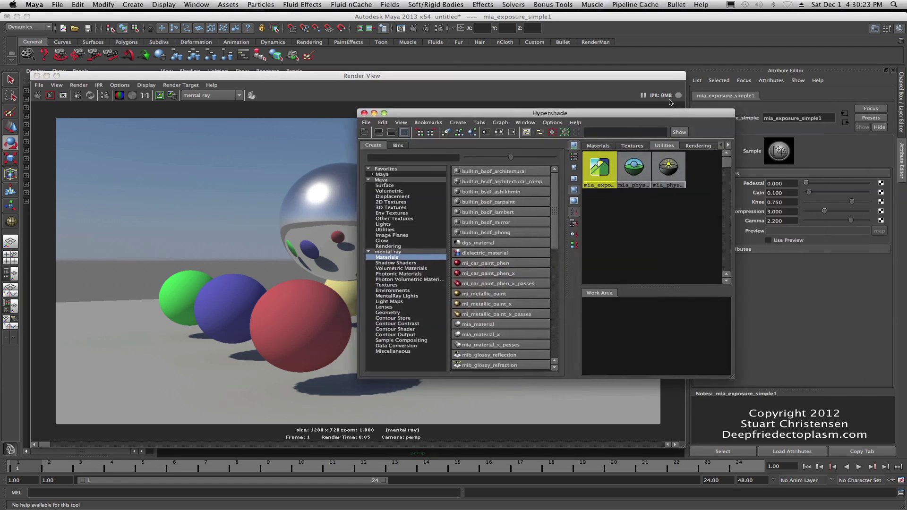
# Set mia_physicalsky1's Red/Blue Shift to 0.1 and re-render the scene
pyautogui.moveTo(448, 117); pyautogui.dragTo(379, 134)
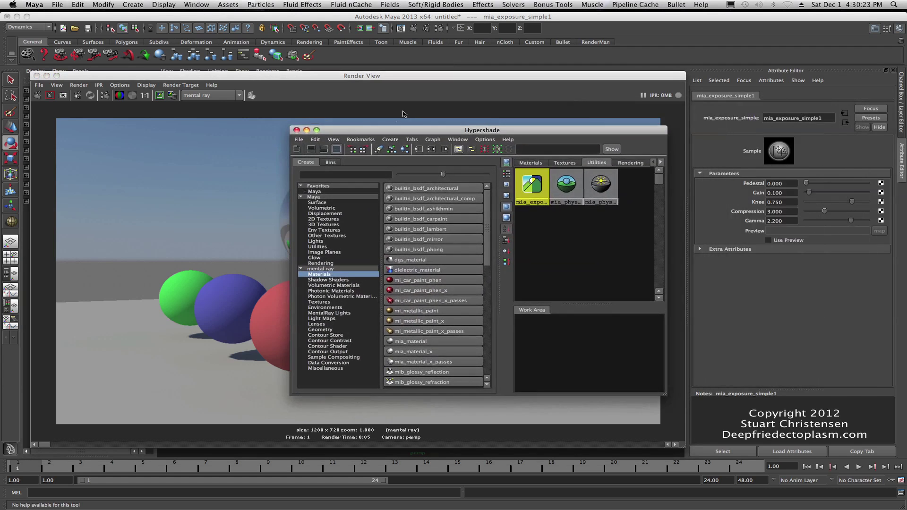
pyautogui.click(567, 185)
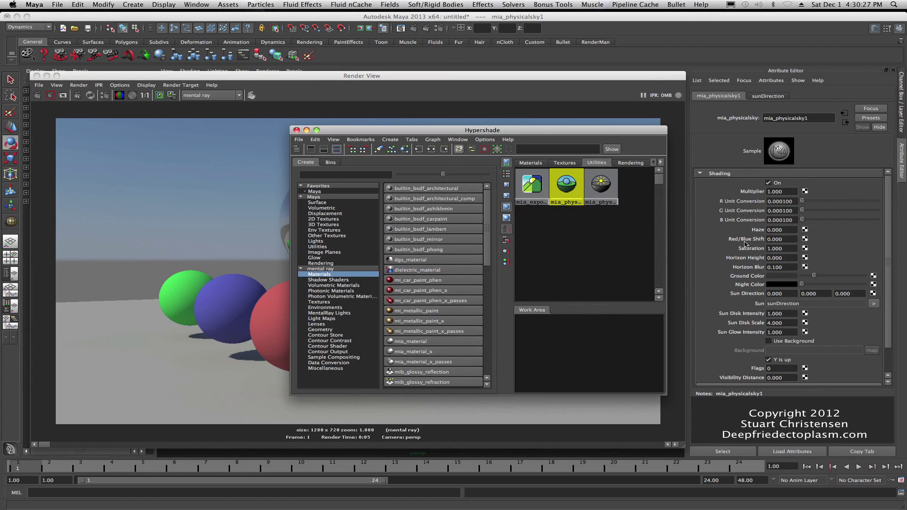
pyautogui.doubleClick(774, 240)
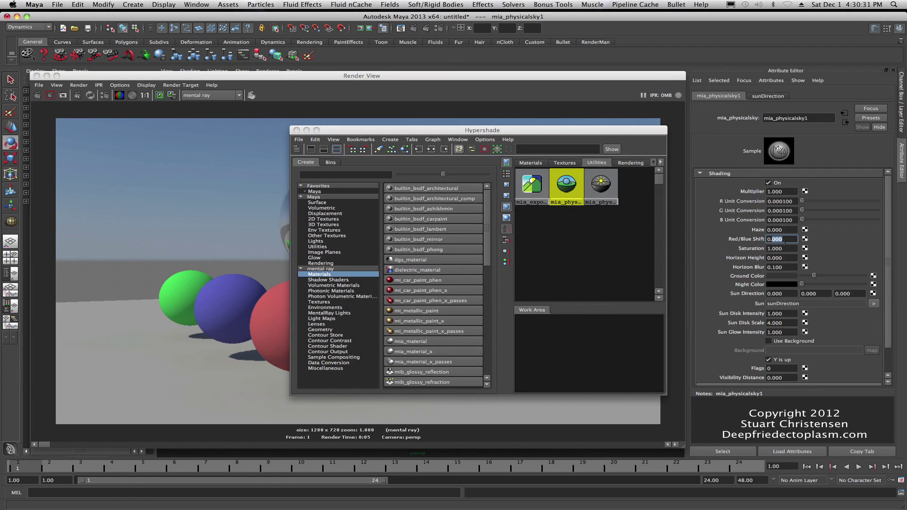
pyautogui.write('1.0')
pyautogui.write('0')
pyautogui.click(786, 248)
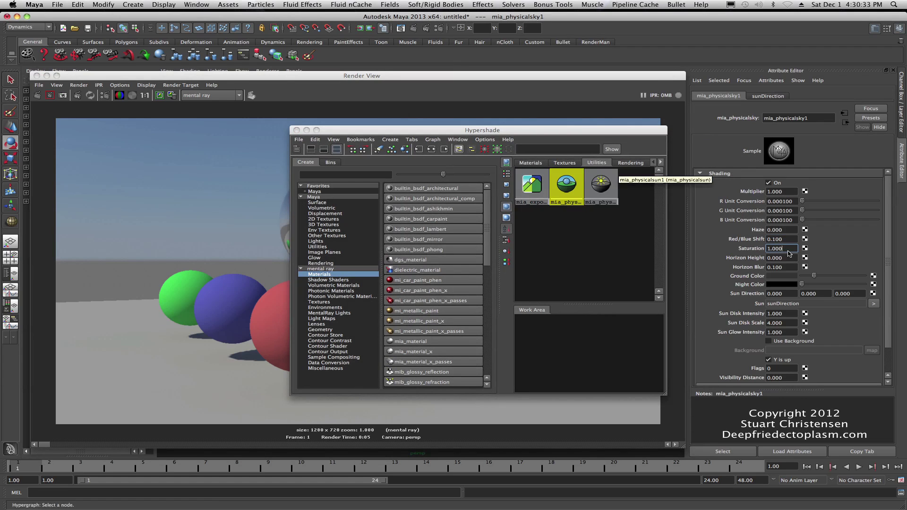
pyautogui.doubleClick(474, 131)
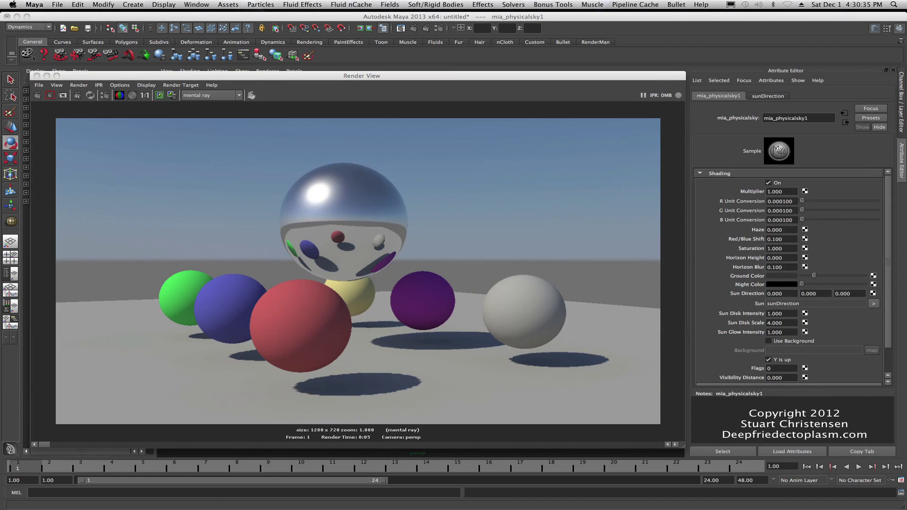
pyautogui.click(165, 96)
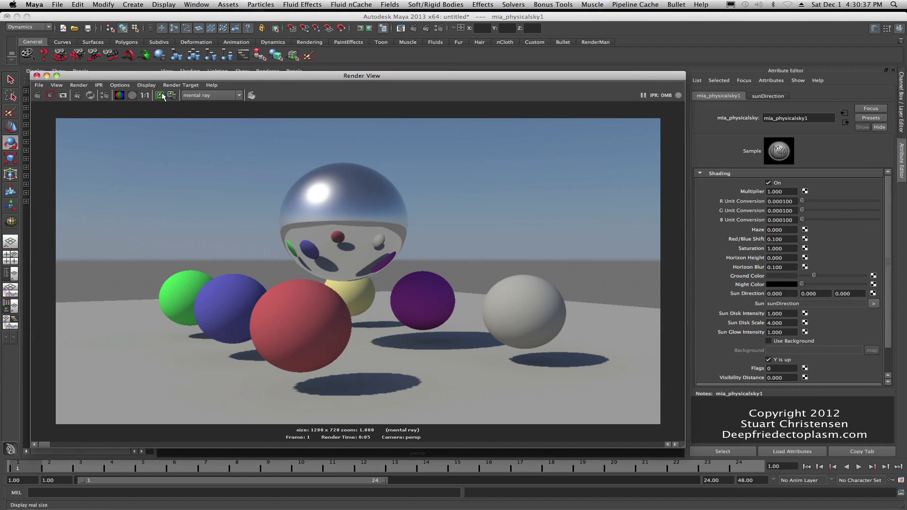
pyautogui.click(37, 95)
# Raise the sky Saturation to 1.5 and re-render the spheres
pyautogui.click(160, 97)
pyautogui.moveTo(773, 252); pyautogui.dragTo(787, 254)
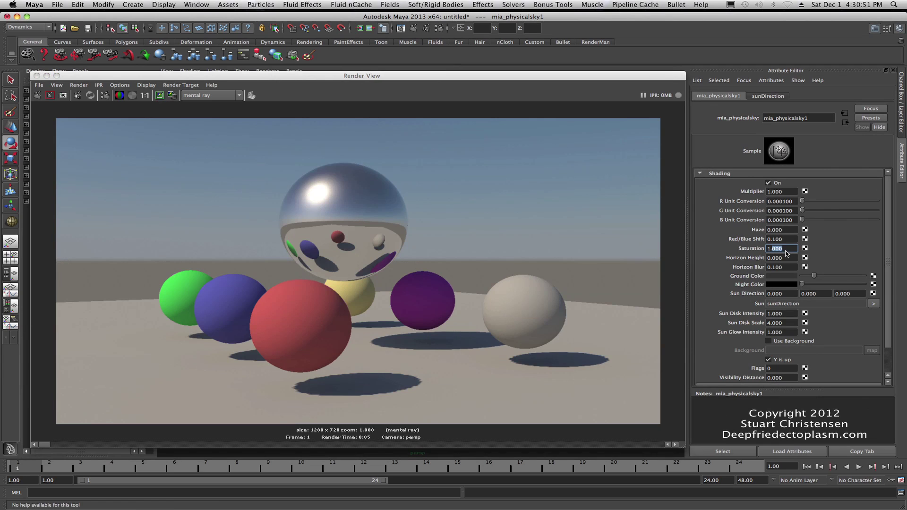
pyautogui.write('5')
pyautogui.click(787, 241)
pyautogui.click(158, 96)
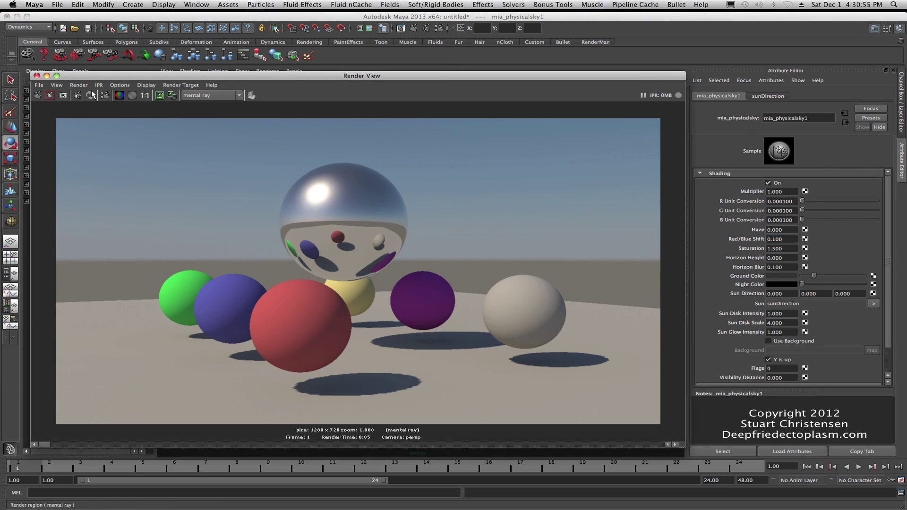
pyautogui.click(37, 95)
pyautogui.moveTo(330, 77)
pyautogui.mouseDown()
pyautogui.moveTo(343, 76)
pyautogui.moveTo(329, 73)
pyautogui.mouseUp()
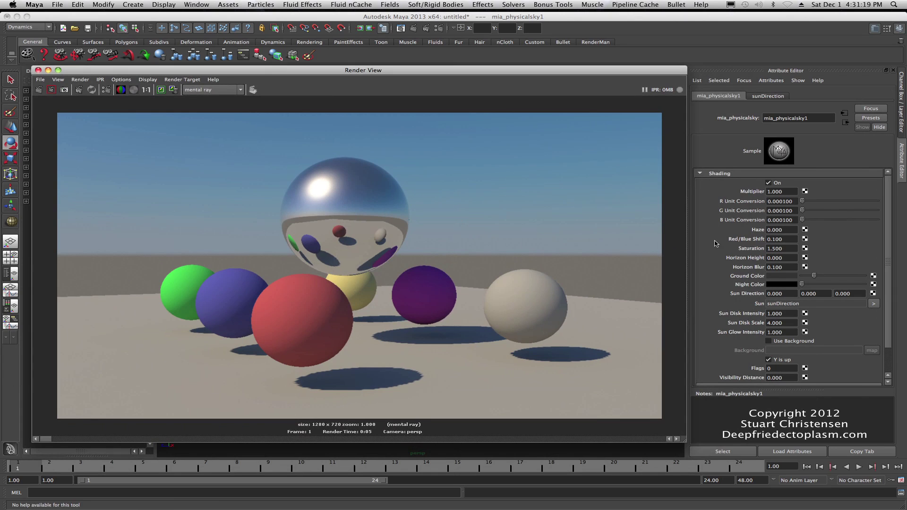
# Reset the sky's Red/Blue Shift to 0 and Saturation to 1, then re-render
pyautogui.click(778, 242)
pyautogui.write('0')
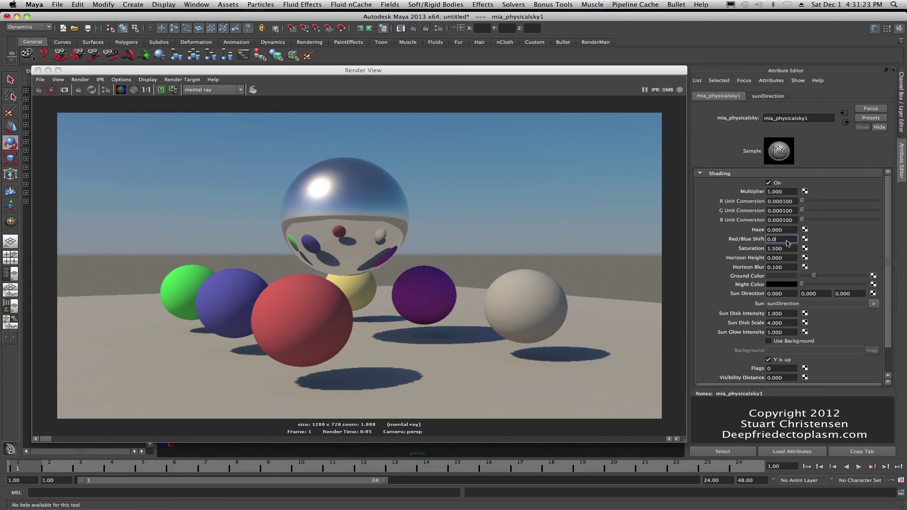
pyautogui.click(776, 250)
pyautogui.write('1')
pyautogui.press('Tab')
pyautogui.click(161, 91)
pyautogui.click(41, 91)
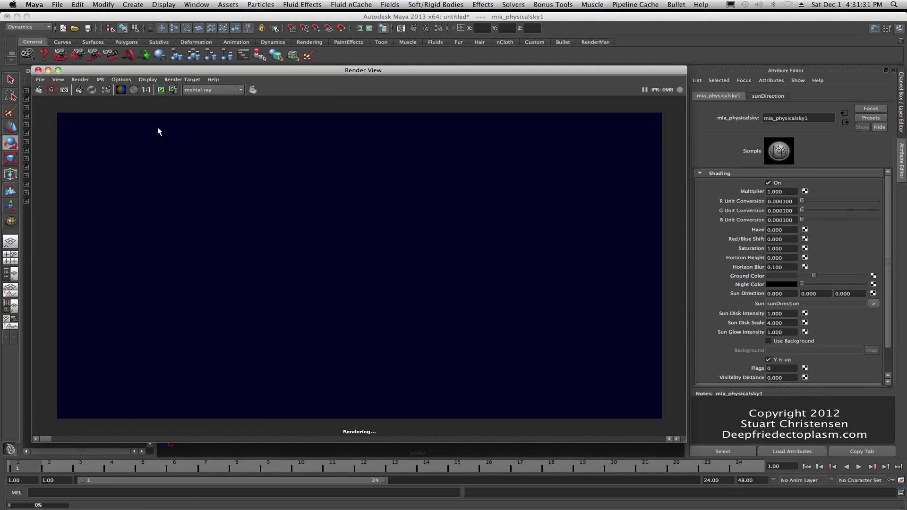
# Move the Render View aside and select the persp camera in the Outliner
pyautogui.moveTo(226, 72); pyautogui.dragTo(231, 69)
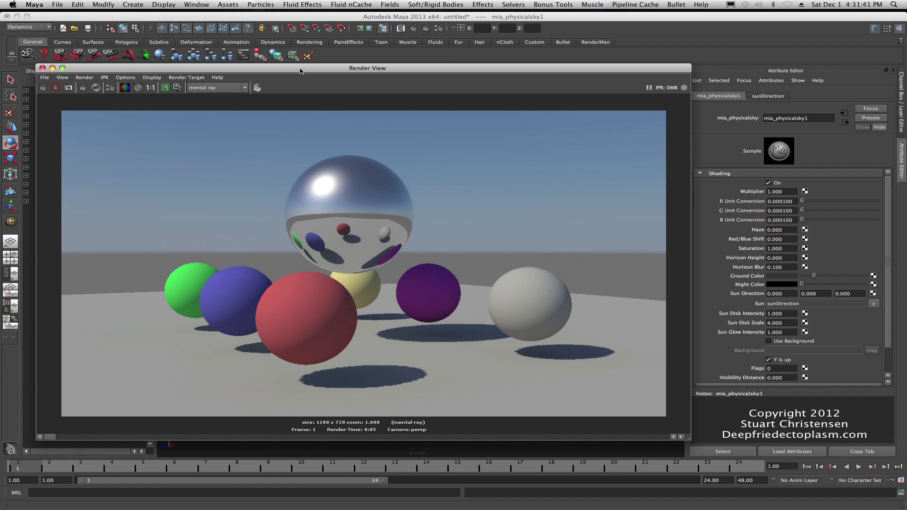
pyautogui.moveTo(300, 71); pyautogui.dragTo(311, 74)
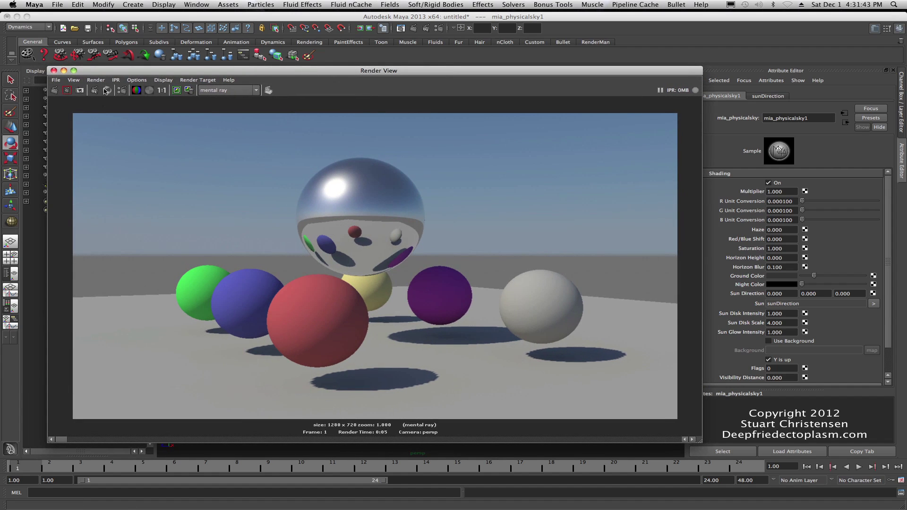
pyautogui.moveTo(108, 72); pyautogui.dragTo(196, 94)
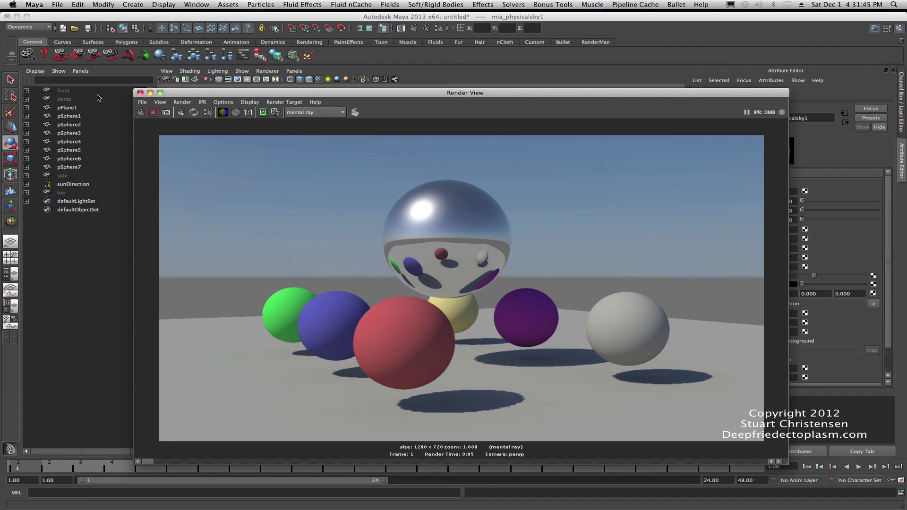
pyautogui.click(66, 100)
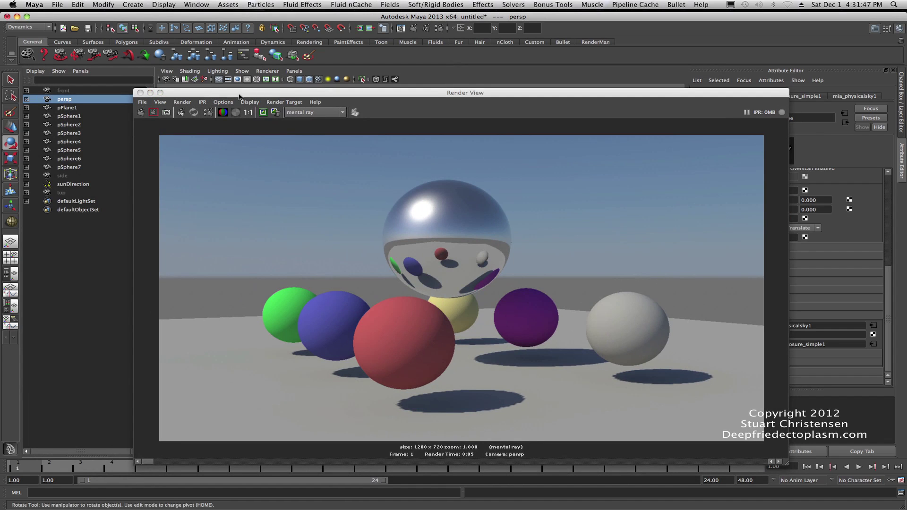
pyautogui.moveTo(239, 96); pyautogui.dragTo(124, 454)
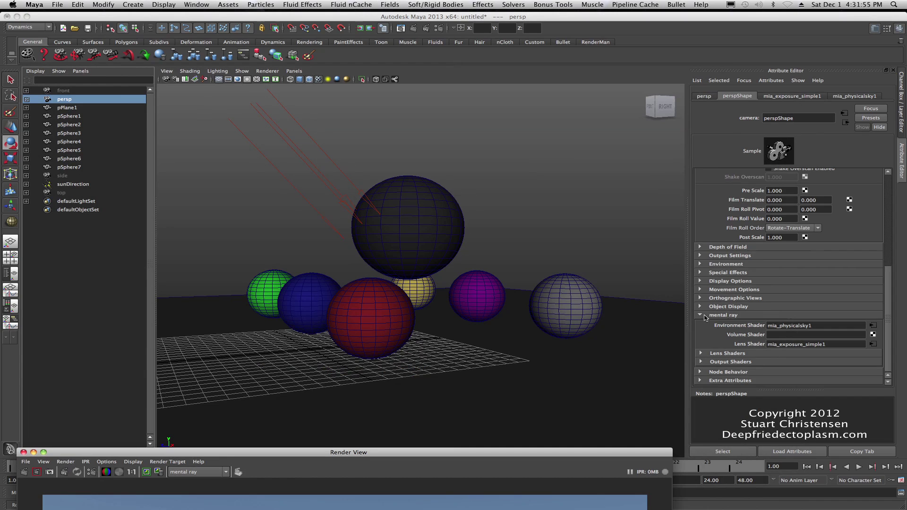
# Break perspShape's Lens Shader connection to mia_exposure_simple1
pyautogui.scroll(5, 732, 316)
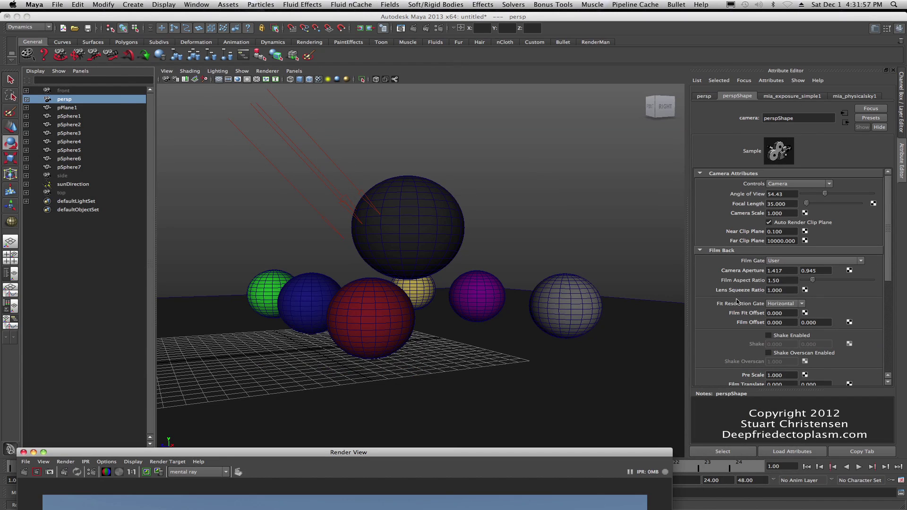
pyautogui.scroll(-5, 736, 295)
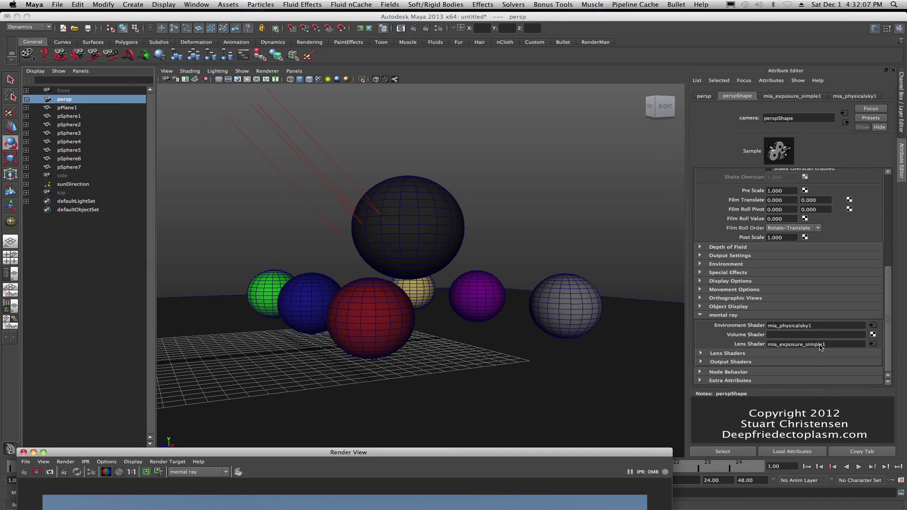
pyautogui.rightClick(742, 347)
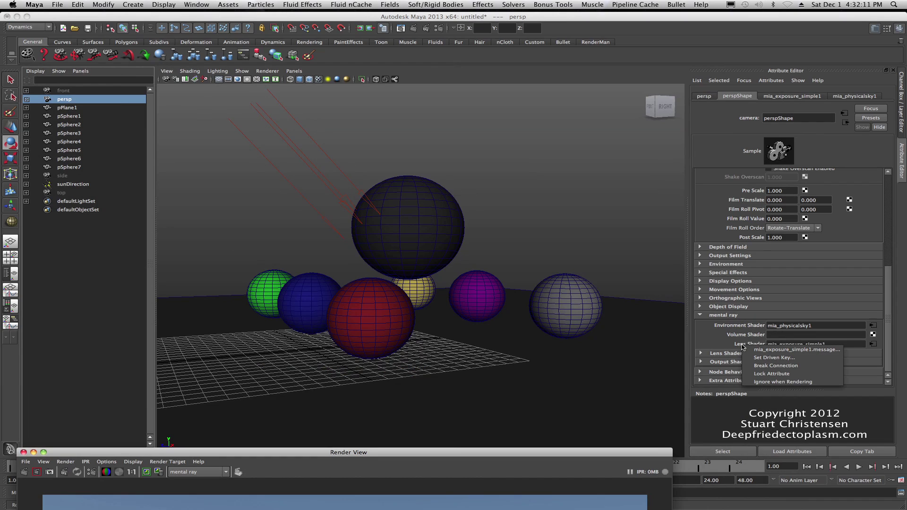
pyautogui.click(755, 365)
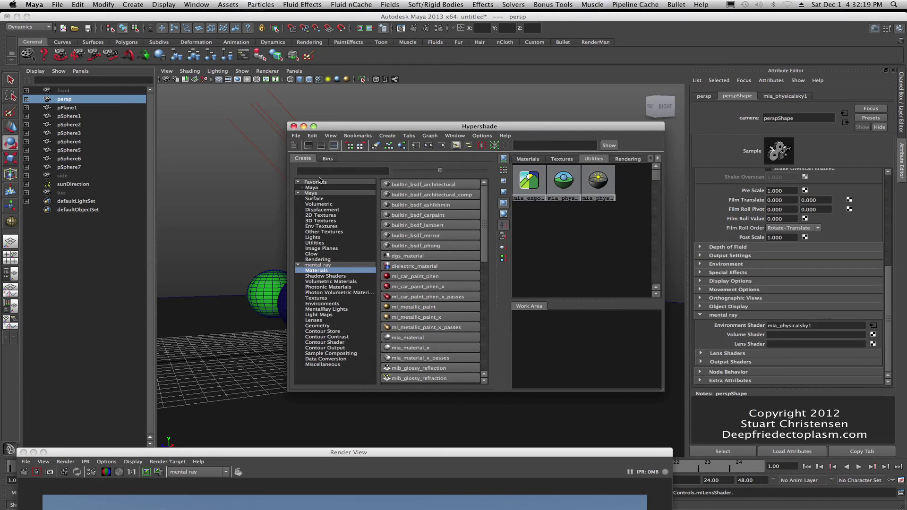
# Create an mia_exposure_photographic lens shader node from Hypershade's mental ray Lenses
pyautogui.click(320, 322)
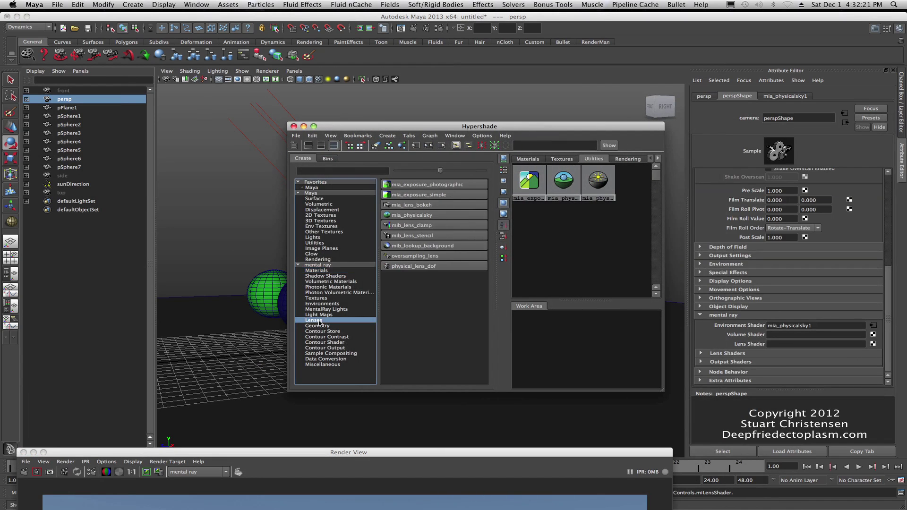
pyautogui.click(416, 187)
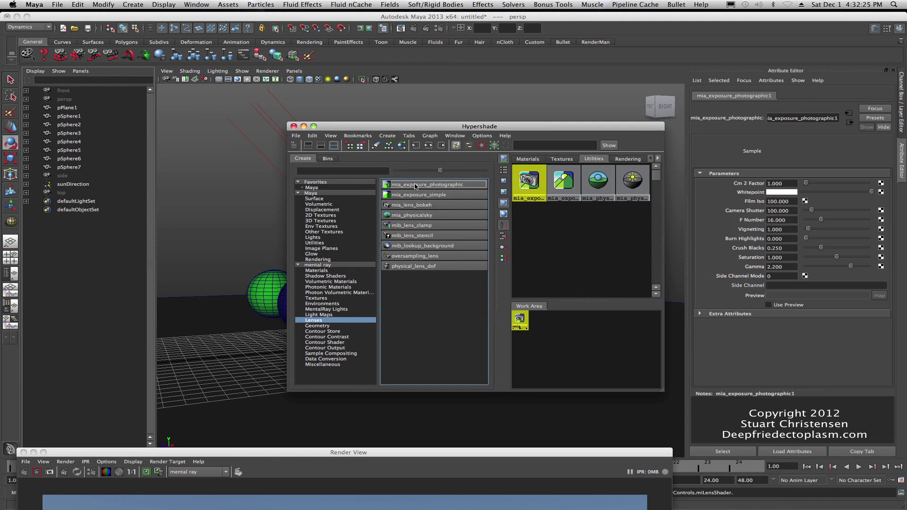
pyautogui.moveTo(519, 324); pyautogui.dragTo(555, 343)
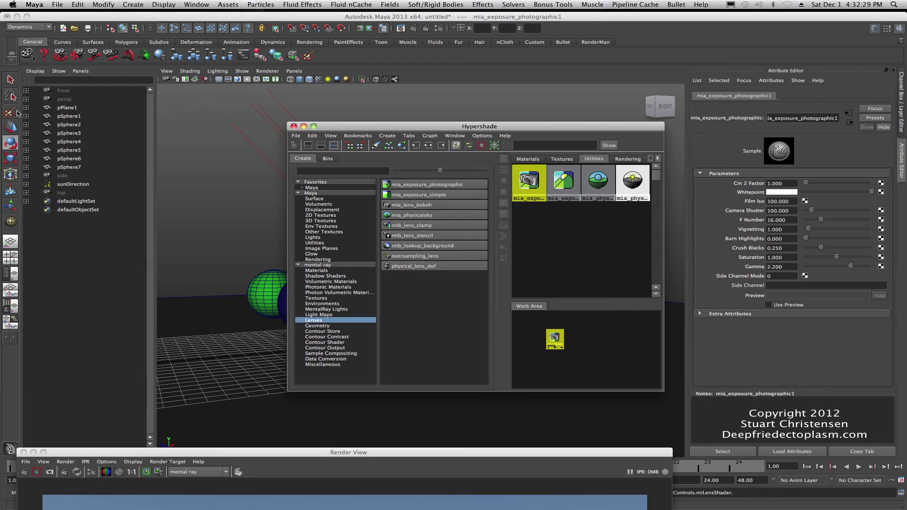
# Connect mia_exposure_photographic1 to the persp camera's Lens Shader slot
pyautogui.click(64, 99)
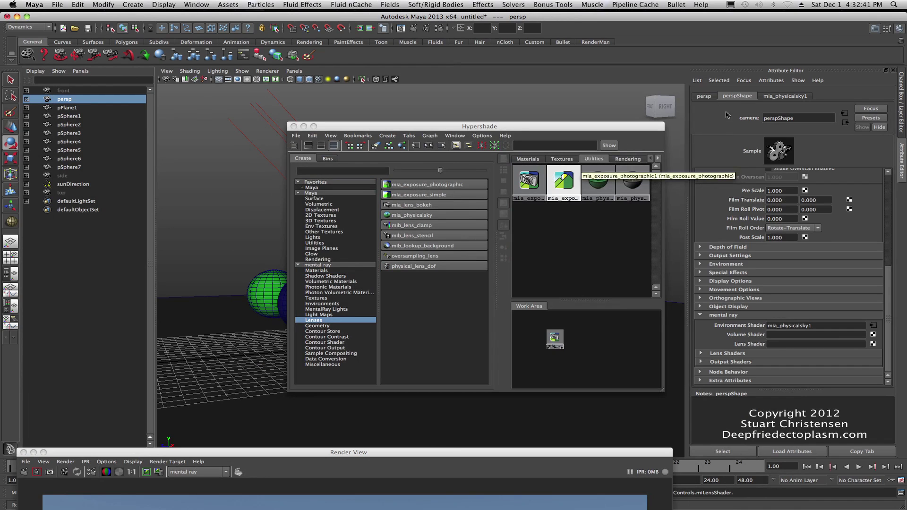
pyautogui.click(526, 180)
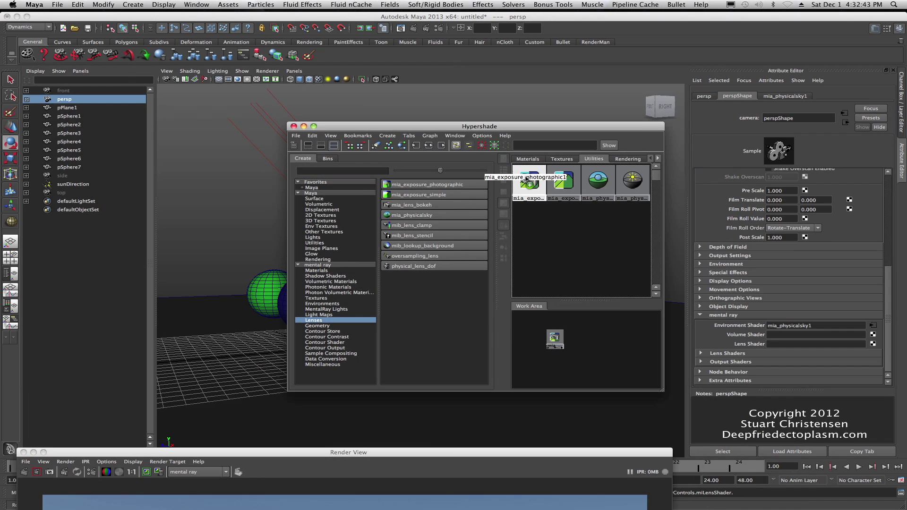
pyautogui.moveTo(526, 180); pyautogui.dragTo(740, 343, button='middle')
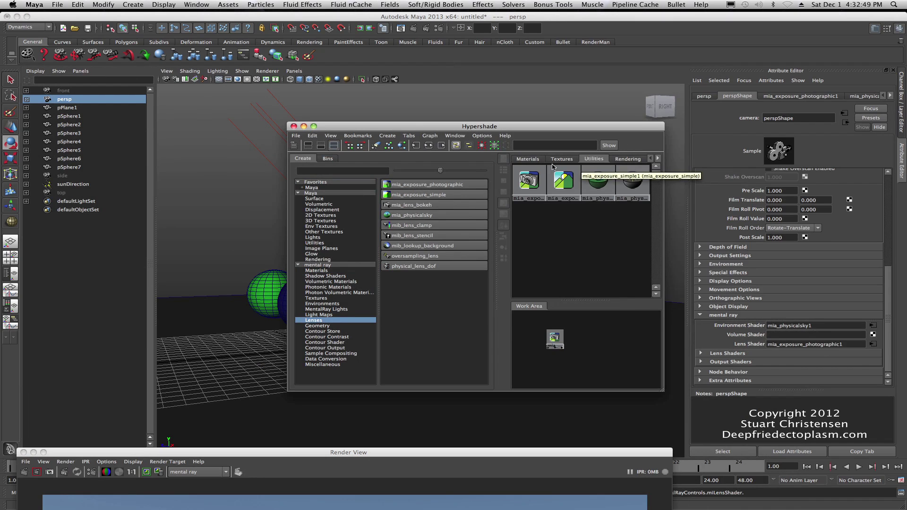
pyautogui.moveTo(413, 127); pyautogui.dragTo(414, 128)
pyautogui.click(569, 133)
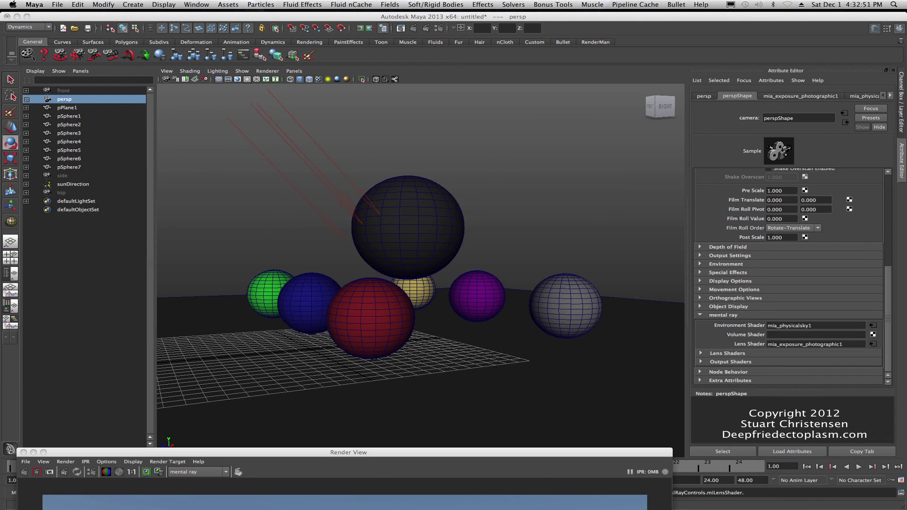
# Render through the new lens shader, then inspect the exposure photographic and physical sky attributes
pyautogui.click(415, 29)
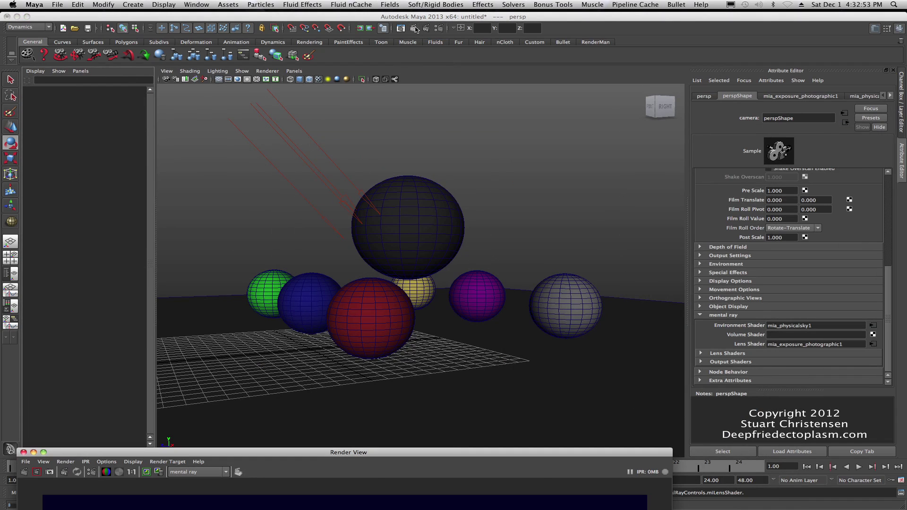
pyautogui.doubleClick(300, 453)
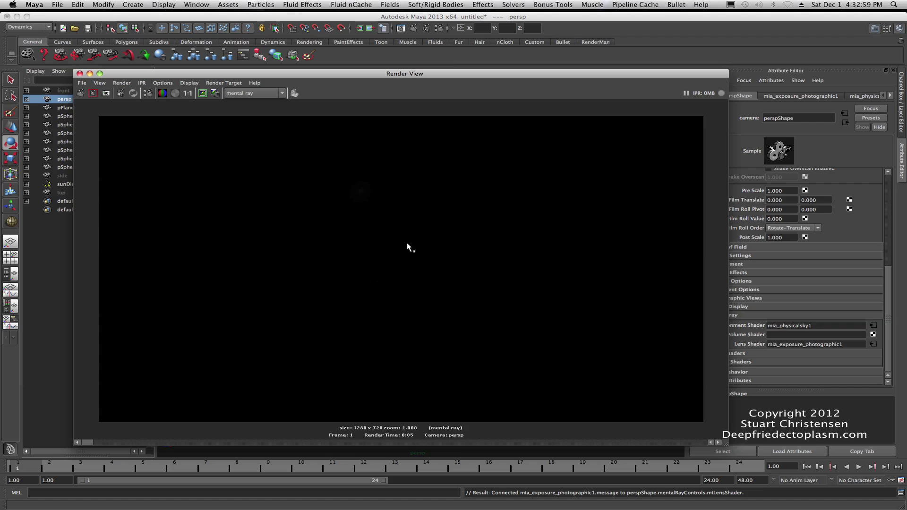
pyautogui.moveTo(502, 77); pyautogui.dragTo(462, 74)
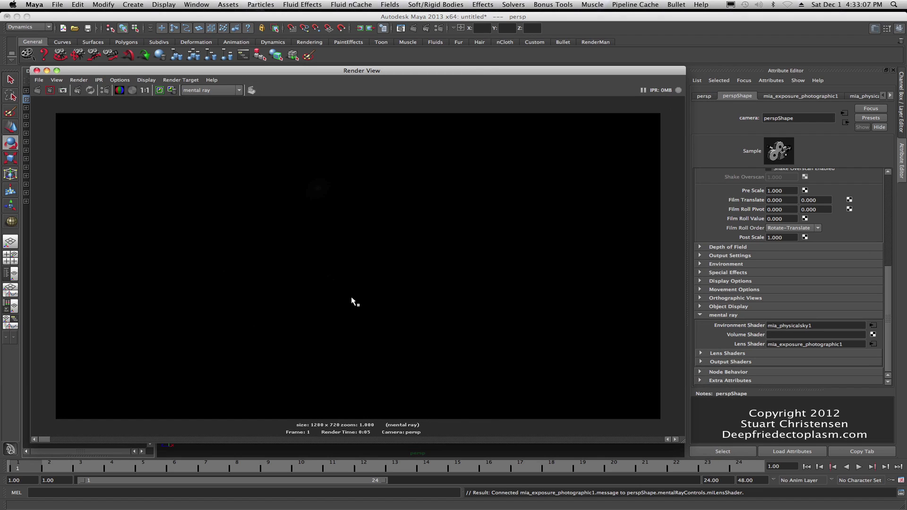
pyautogui.click(807, 100)
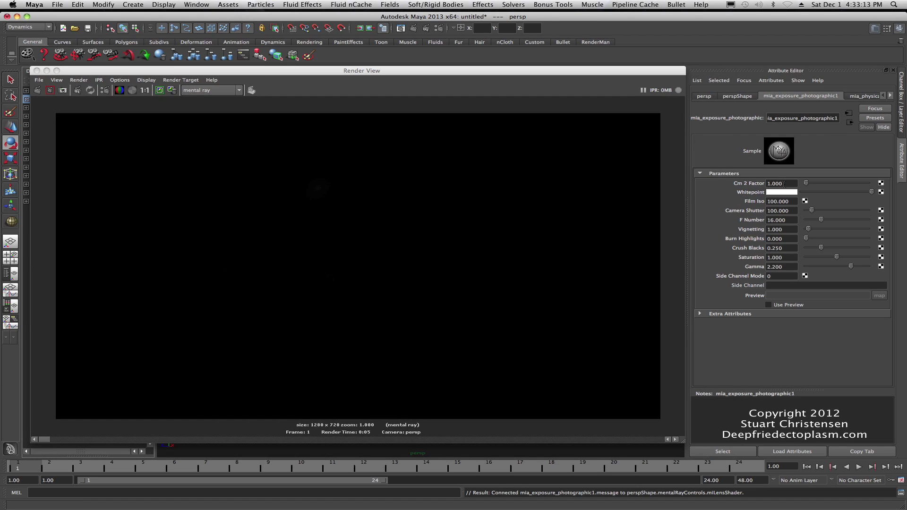
pyautogui.click(856, 97)
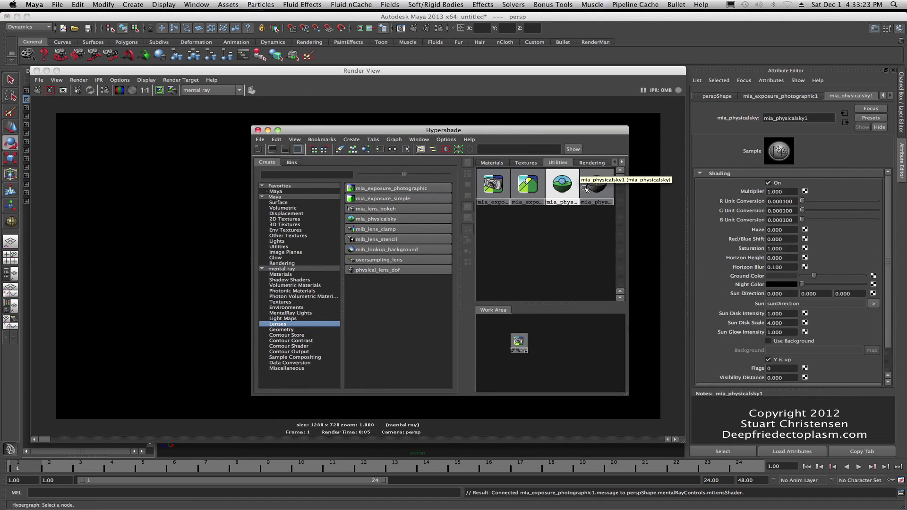
# Set mia_physicalsky1's R, G and B Unit Conversion to 0.318
pyautogui.click(564, 189)
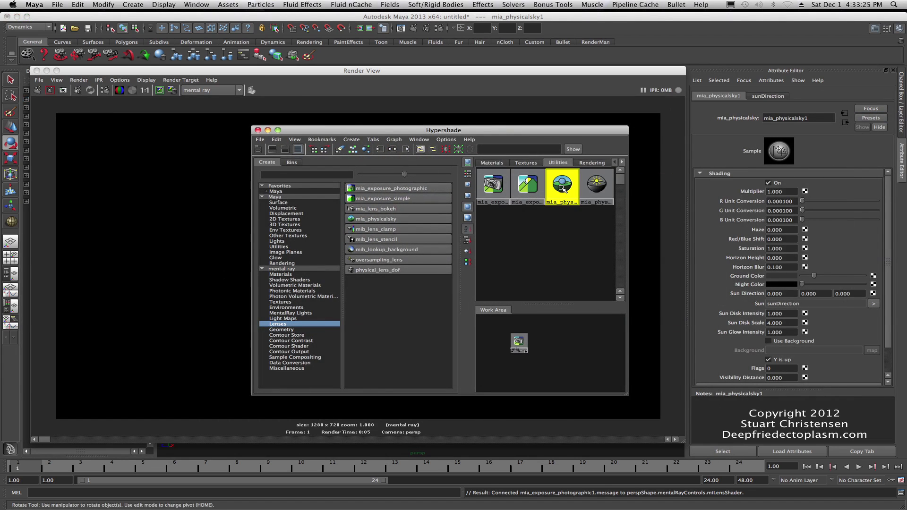
pyautogui.doubleClick(581, 131)
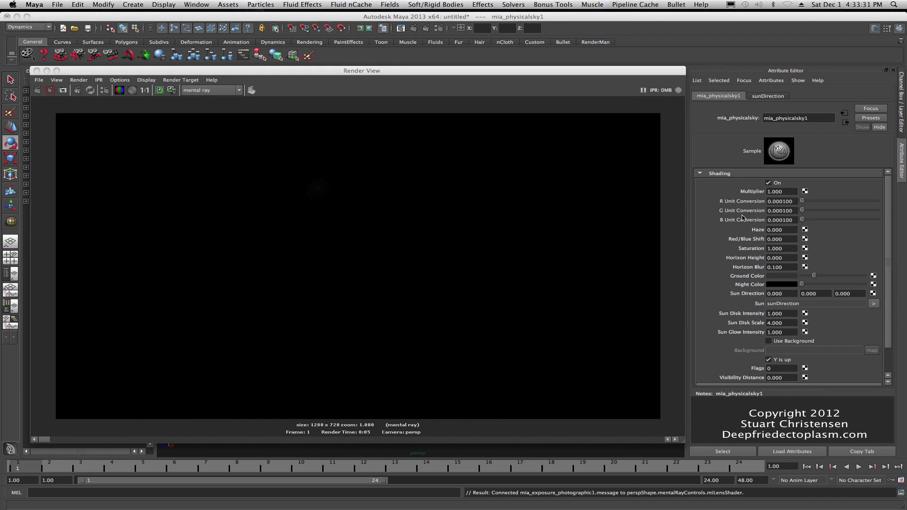
pyautogui.click(774, 201)
pyautogui.doubleClick(774, 202)
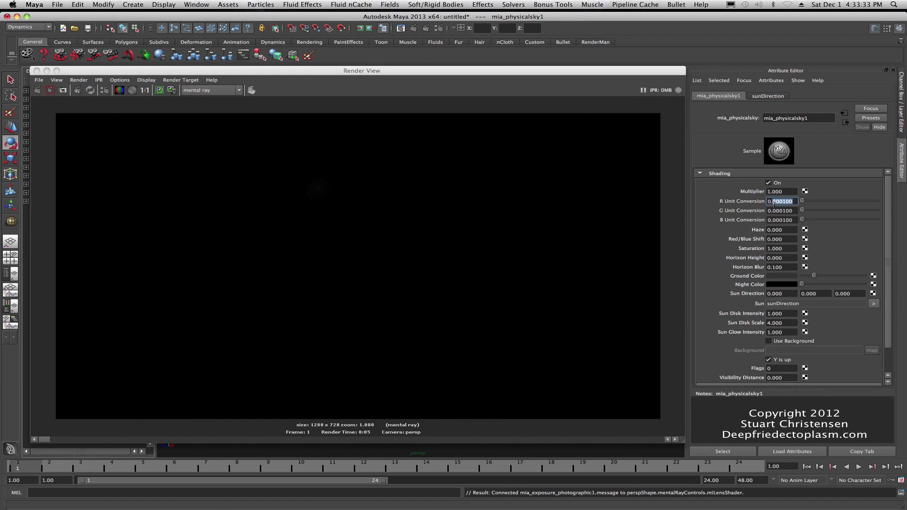
pyautogui.write('318')
pyautogui.press('Tab')
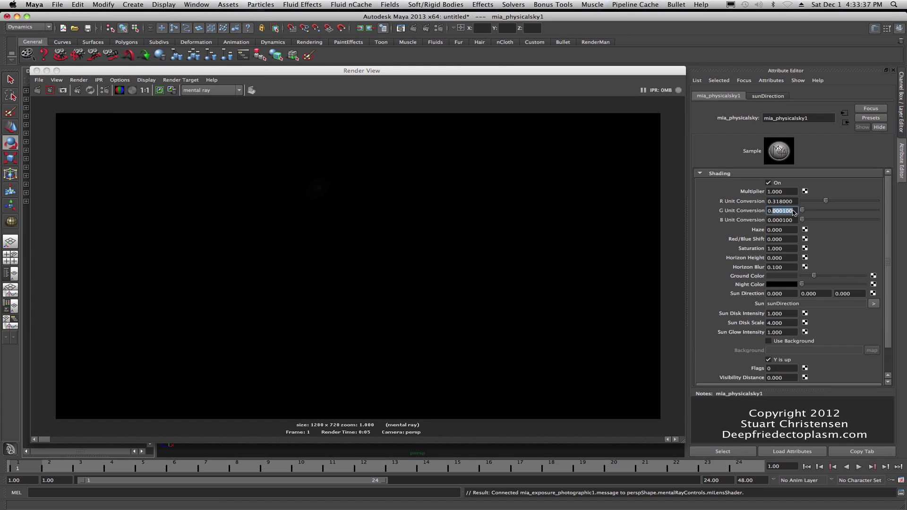
pyautogui.write('0.3')
pyautogui.moveTo(775, 220); pyautogui.dragTo(791, 220)
pyautogui.write('318')
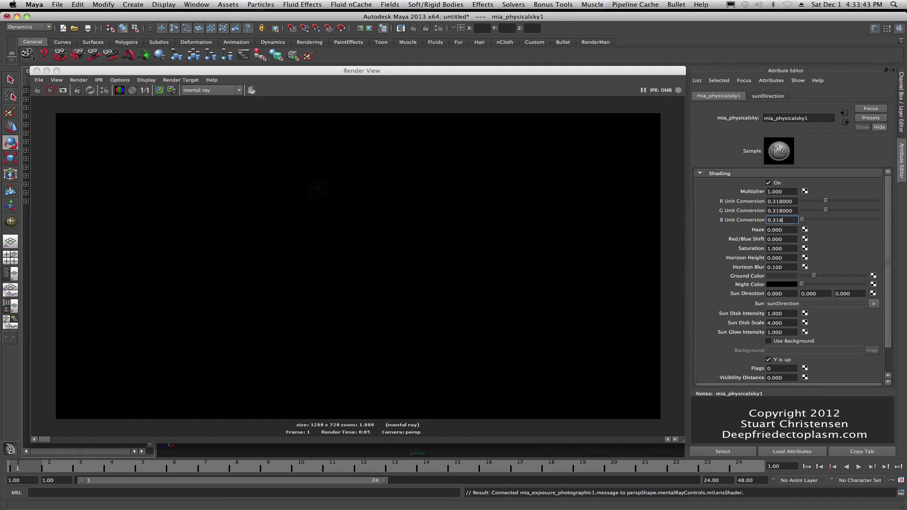
pyautogui.click(794, 230)
# Render the spheres and chrome ball with the corrected sky, then return to Hypershade
pyautogui.click(156, 93)
pyautogui.click(38, 91)
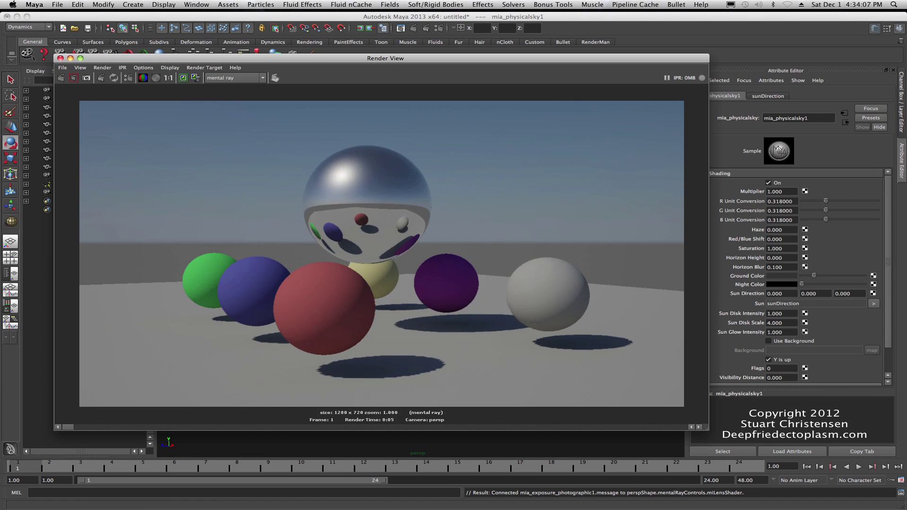
pyautogui.moveTo(669, 59); pyautogui.dragTo(666, 60)
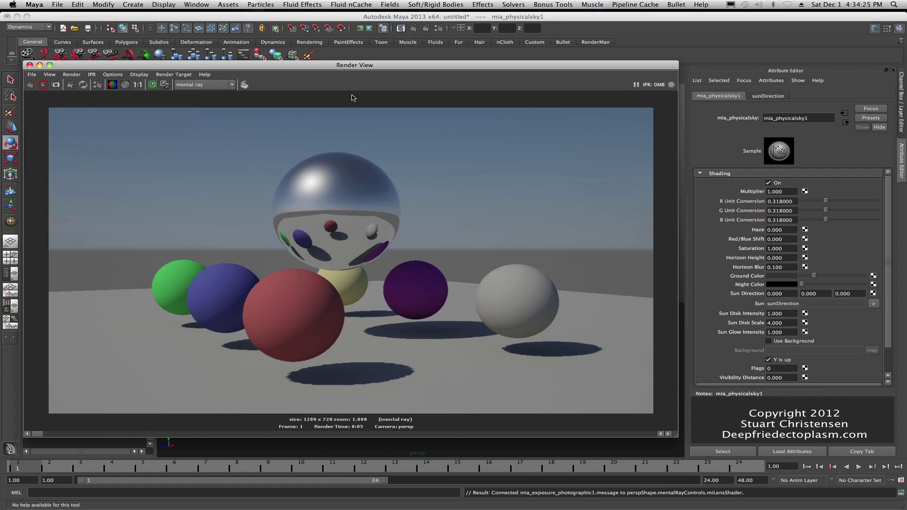
pyautogui.moveTo(321, 67); pyautogui.dragTo(325, 70)
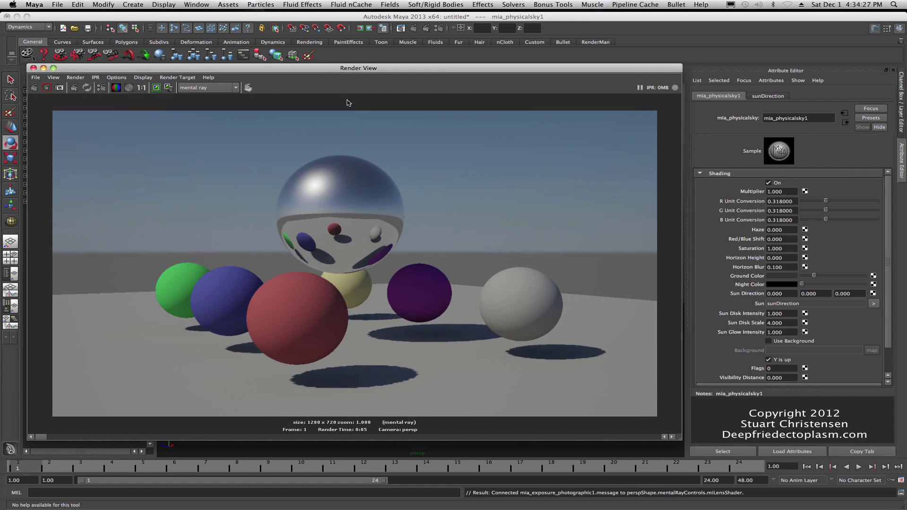
pyautogui.press('super+grave')
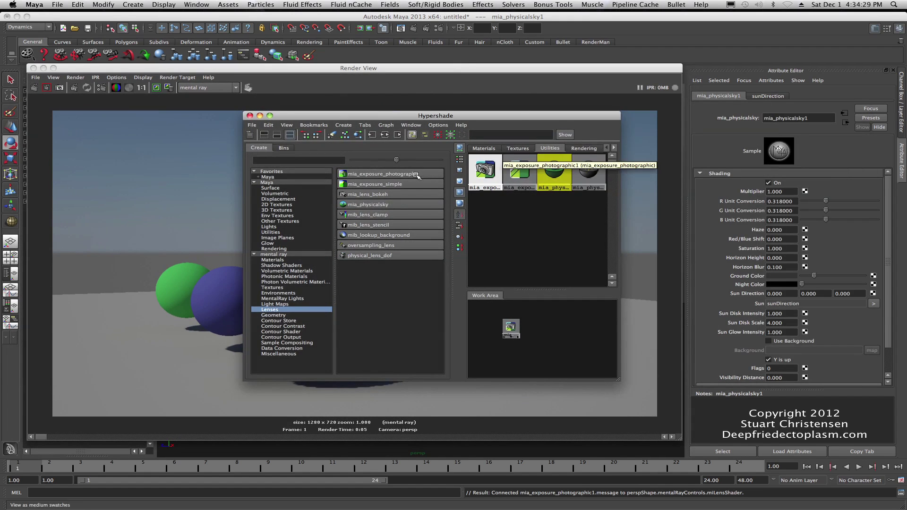
# Select mia_exposure_photographic1 and view its F Number, Film Iso and Gamma parameters
pyautogui.click(486, 176)
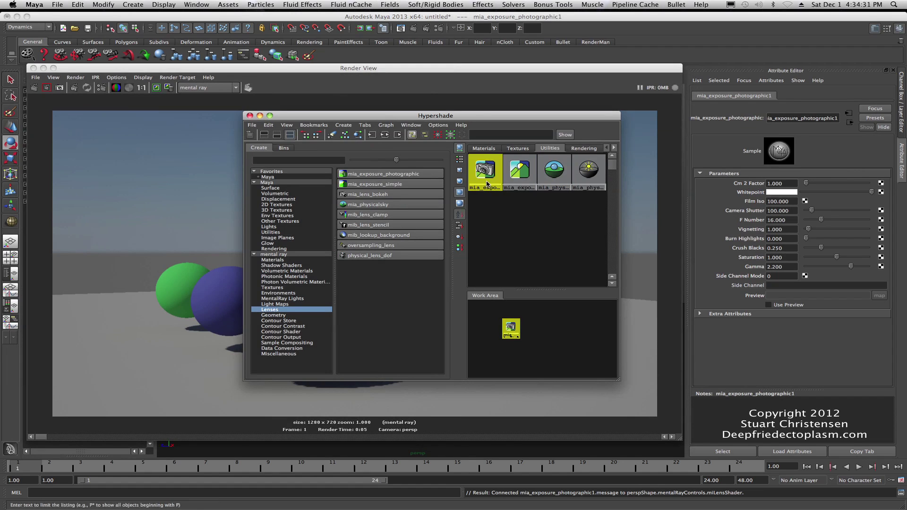
pyautogui.doubleClick(411, 118)
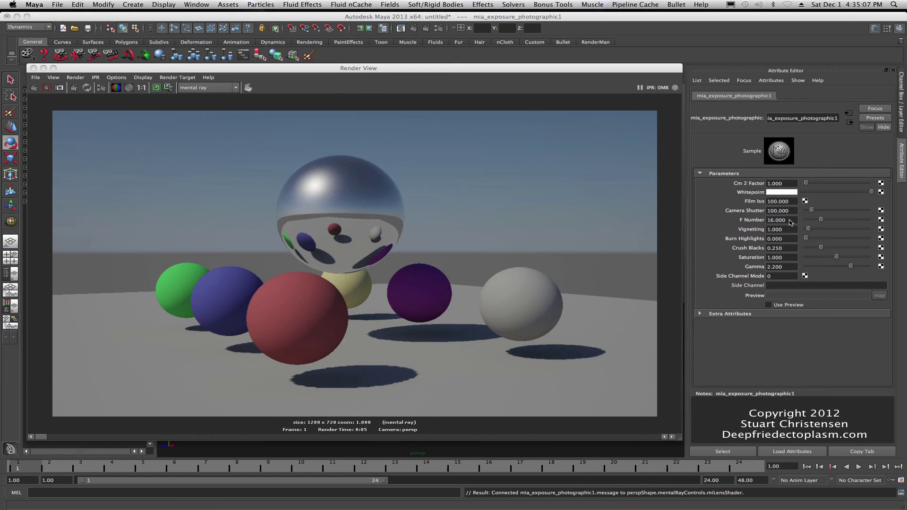
pyautogui.click(788, 221)
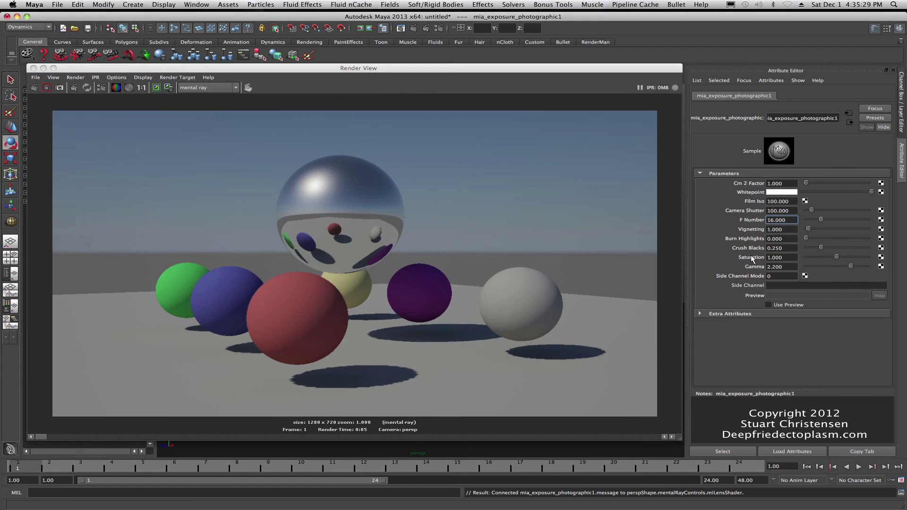
# Raise saturation to 1.754 and burn highlights to 0.308, keep the image, re-render and compare
pyautogui.moveTo(835, 255)
pyautogui.mouseDown()
pyautogui.moveTo(857, 257)
pyautogui.moveTo(828, 247)
pyautogui.mouseUp()
pyautogui.moveTo(807, 237); pyautogui.dragTo(817, 236)
pyautogui.click(157, 89)
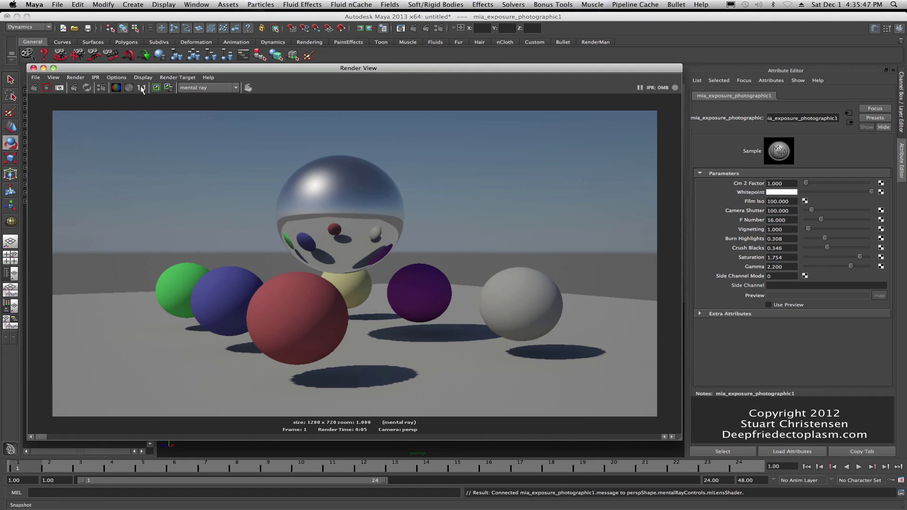
pyautogui.click(35, 87)
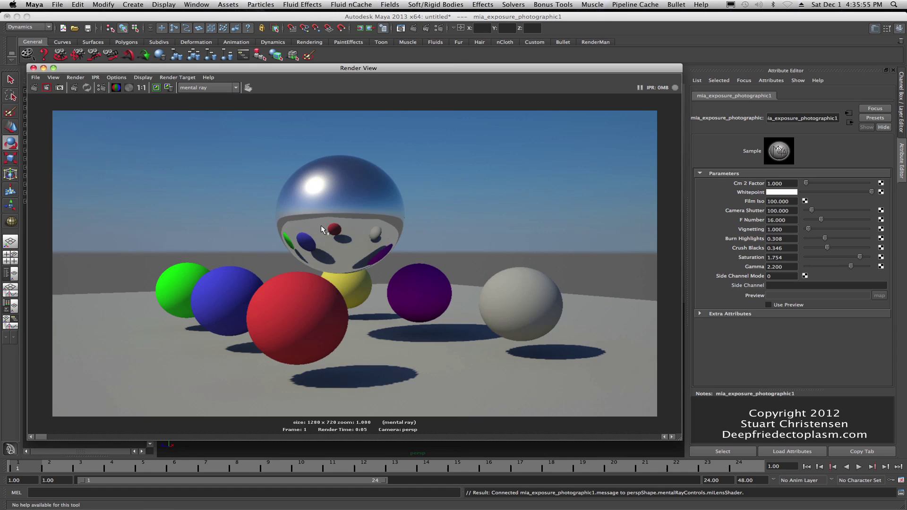
pyautogui.click(157, 89)
pyautogui.moveTo(49, 436); pyautogui.dragTo(44, 436)
# Lower the exposure shader's Gamma to 1.8 and re-render
pyautogui.moveTo(787, 270); pyautogui.dragTo(770, 270)
pyautogui.write('1.8')
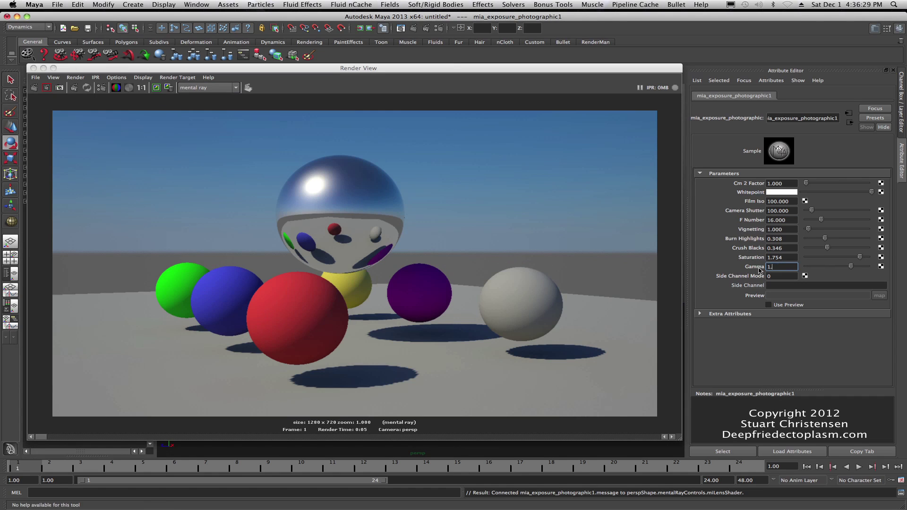
pyautogui.click(790, 258)
pyautogui.click(158, 89)
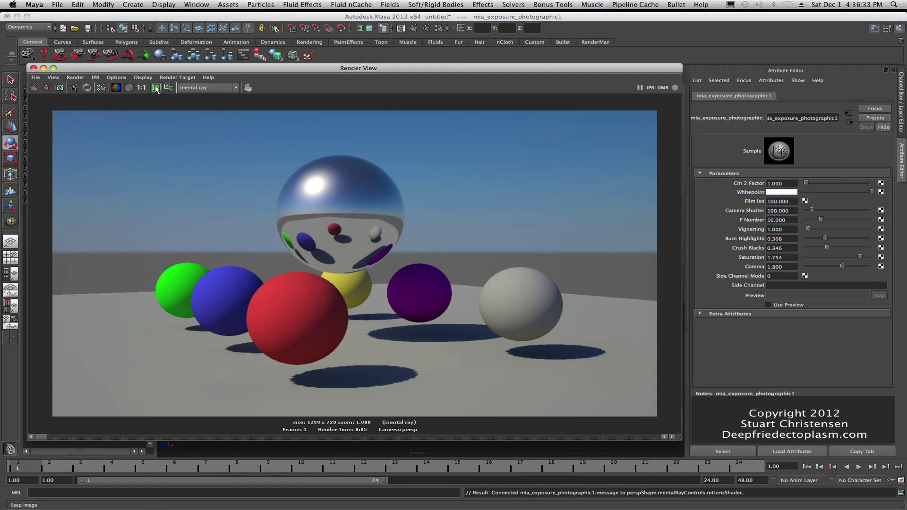
pyautogui.click(34, 88)
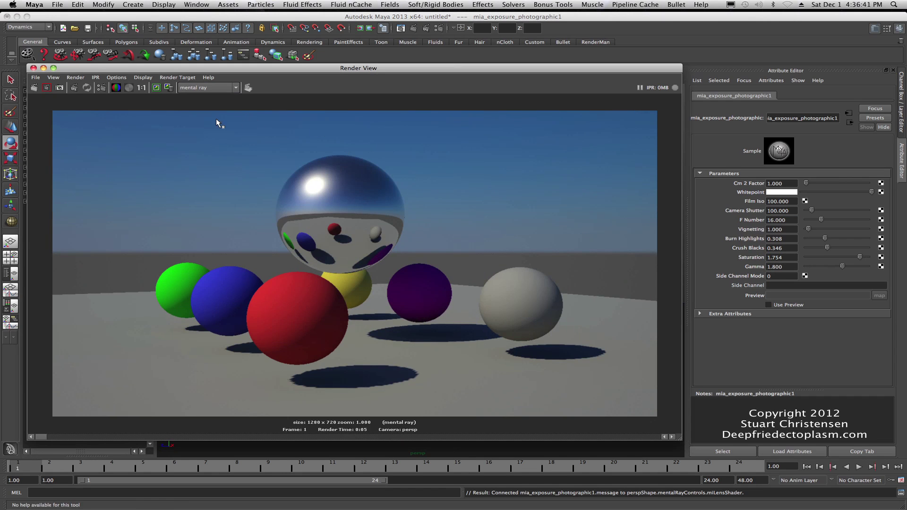
# Keep the new render and scrub the image scrollbar to compare with the earlier one
pyautogui.click(158, 89)
pyautogui.moveTo(44, 436); pyautogui.dragTo(46, 436)
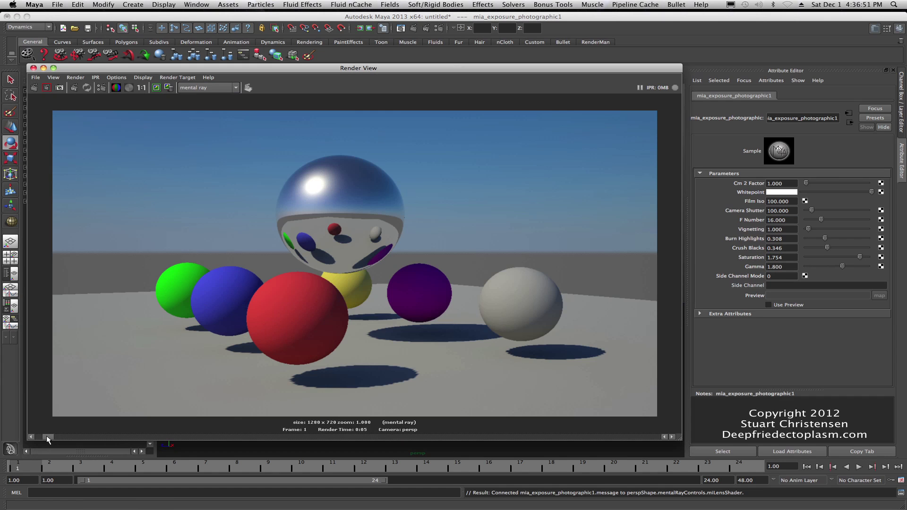
pyautogui.moveTo(46, 435); pyautogui.dragTo(46, 435)
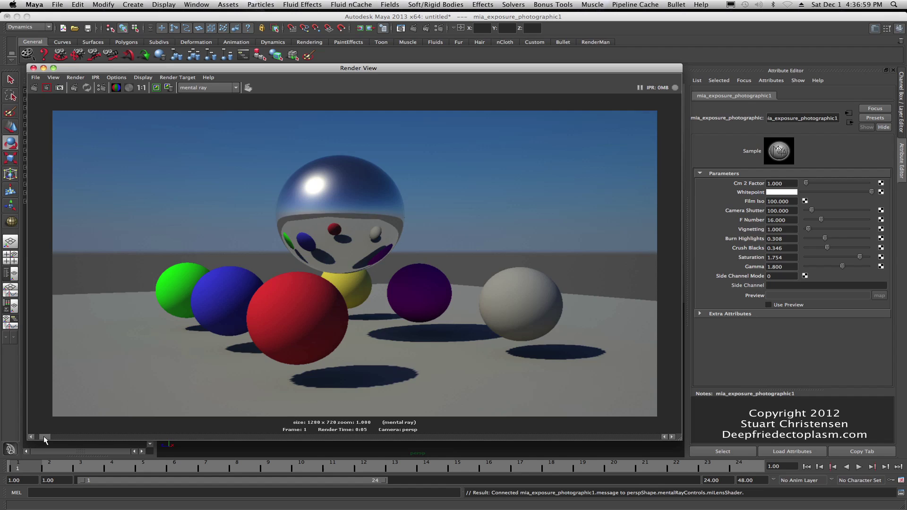
pyautogui.moveTo(43, 438); pyautogui.dragTo(36, 438)
# Set F Number to 11.5, re-render, and keep the result to compare against the previous render
pyautogui.click(771, 221)
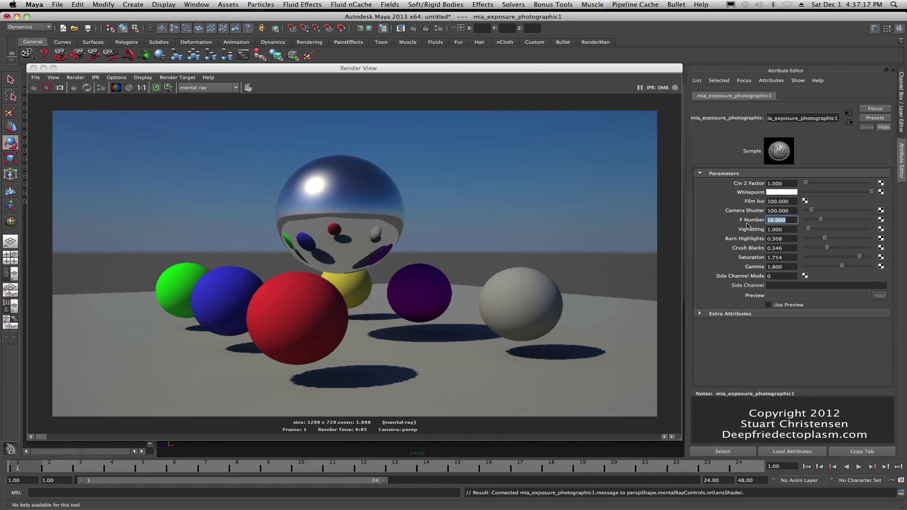
pyautogui.write('11.5')
pyautogui.click(789, 230)
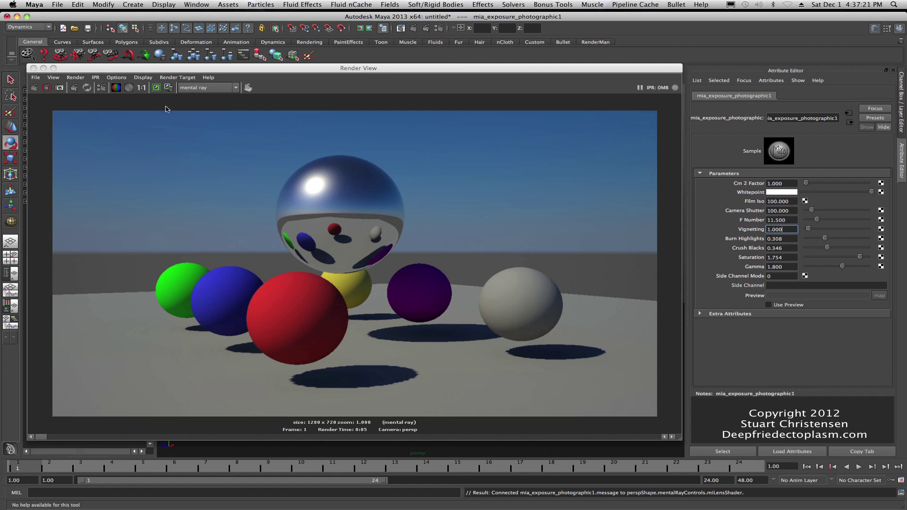
pyautogui.click(157, 88)
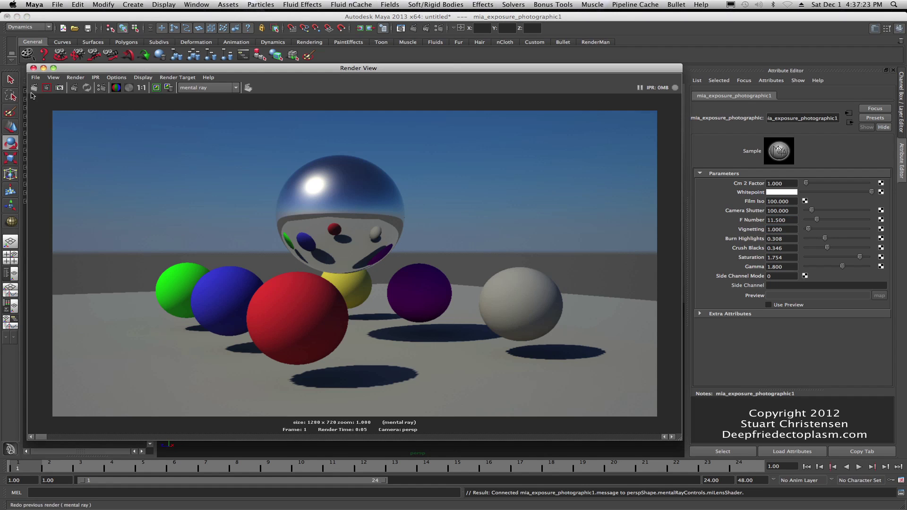
pyautogui.click(47, 88)
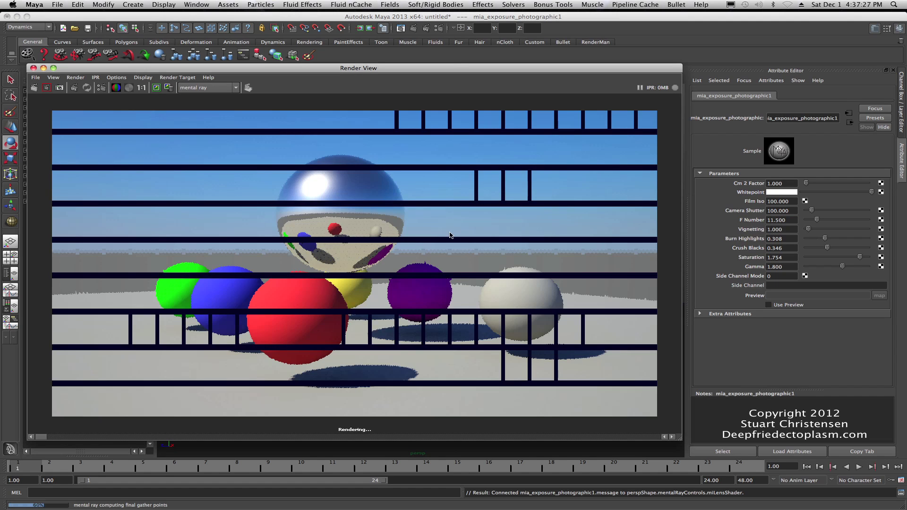
pyautogui.click(157, 89)
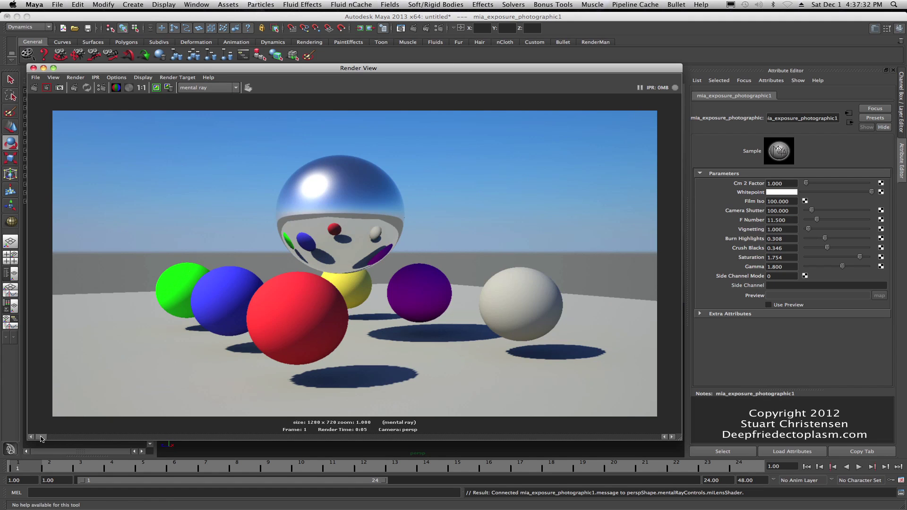
pyautogui.moveTo(44, 439); pyautogui.dragTo(44, 439)
# Move the Render View aside and create a new camera, camera1, from Create > Cameras
pyautogui.moveTo(237, 68); pyautogui.dragTo(244, 68)
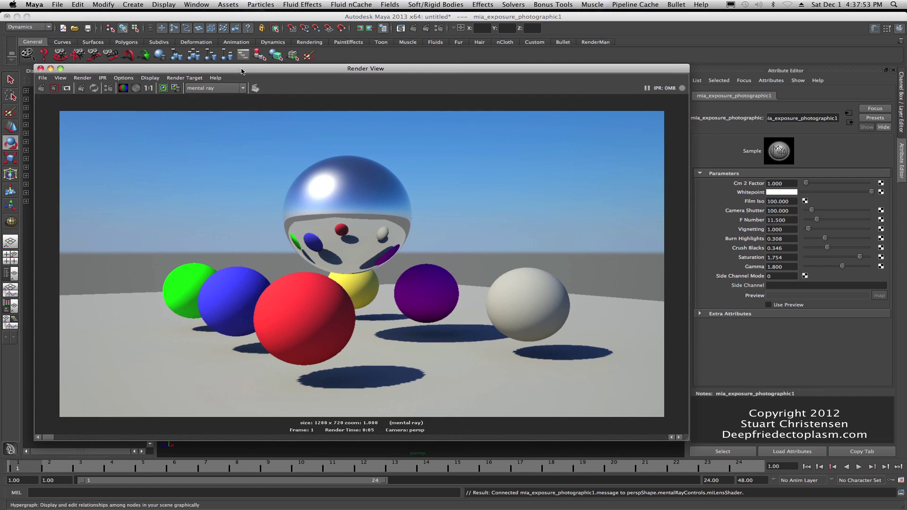
pyautogui.moveTo(167, 68)
pyautogui.mouseDown()
pyautogui.moveTo(203, 62)
pyautogui.moveTo(160, 77)
pyautogui.mouseUp()
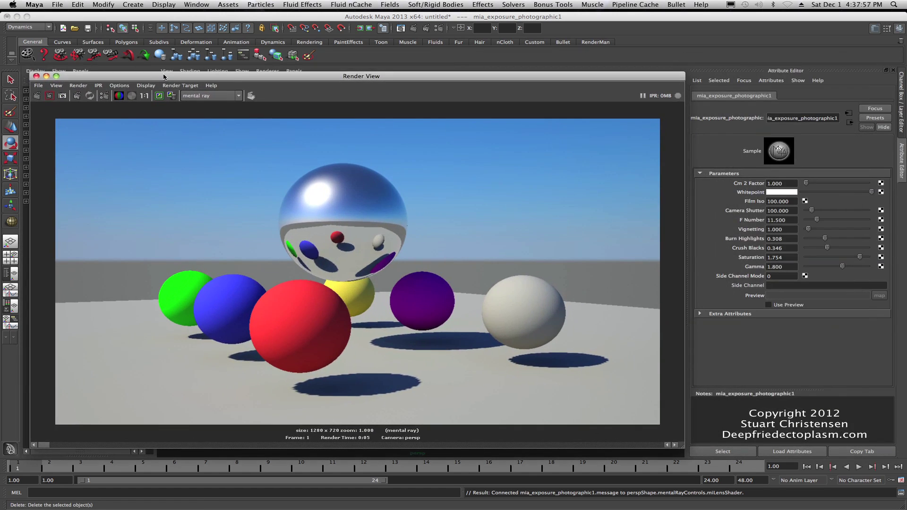
pyautogui.click(133, 4)
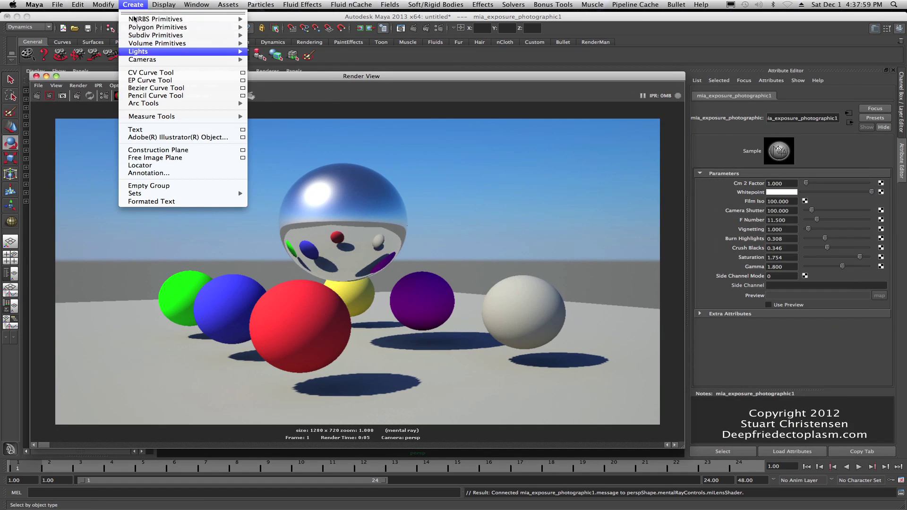
pyautogui.moveTo(139, 59)
pyautogui.click(259, 60)
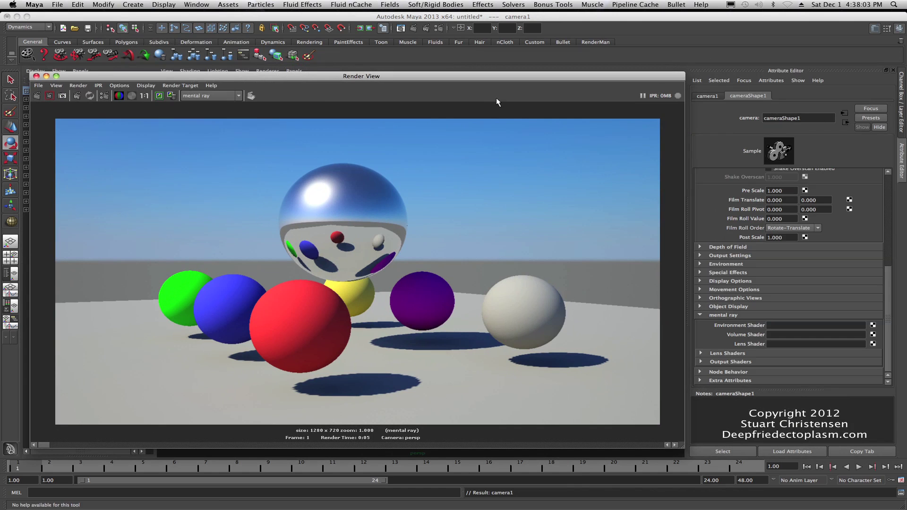
# Expand cameraShape1's mental ray Environment section, revealing empty Environment, Volume and Lens Shader slots
pyautogui.moveTo(78, 77)
pyautogui.mouseDown()
pyautogui.moveTo(154, 96)
pyautogui.moveTo(79, 74)
pyautogui.mouseUp()
pyautogui.click(53, 91)
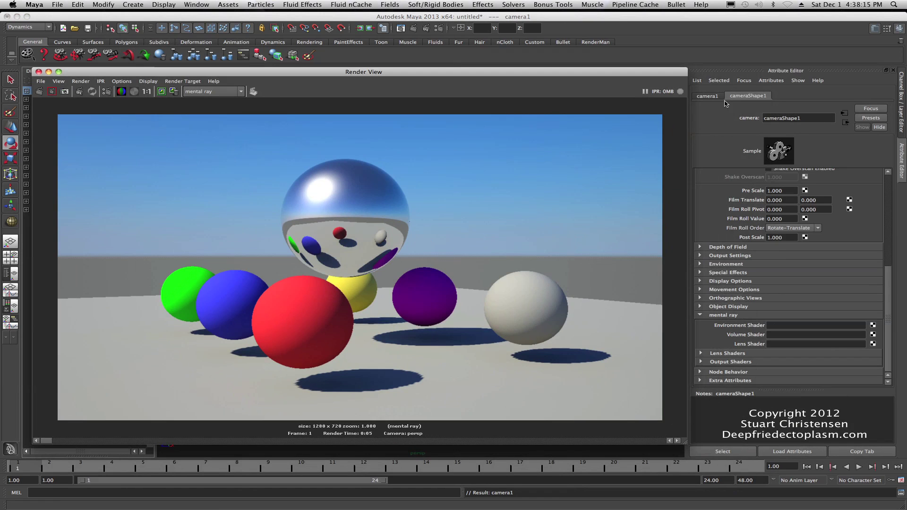
pyautogui.scroll(5, 750, 203)
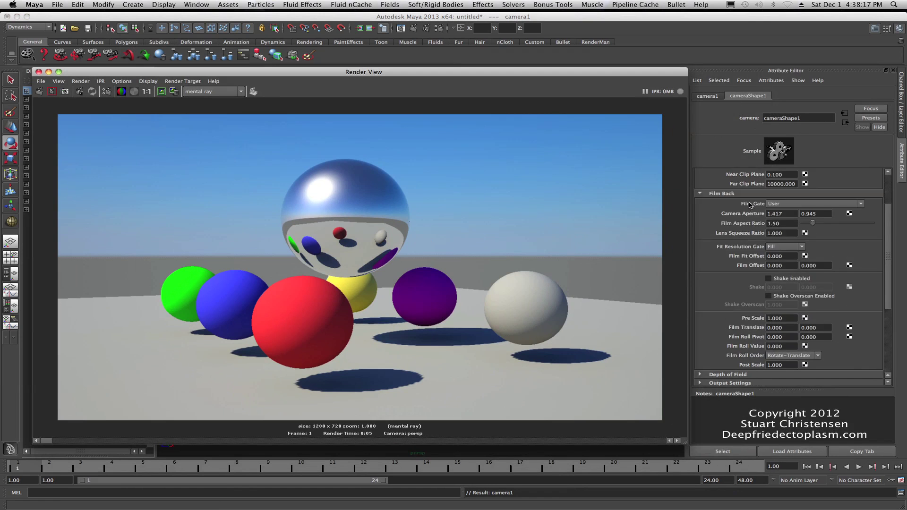
pyautogui.scroll(2, 751, 205)
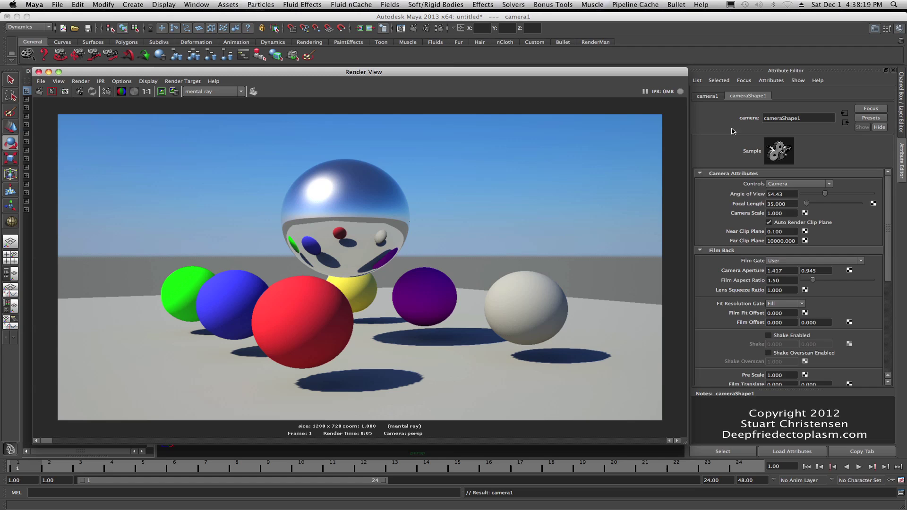
pyautogui.scroll(-7, 729, 221)
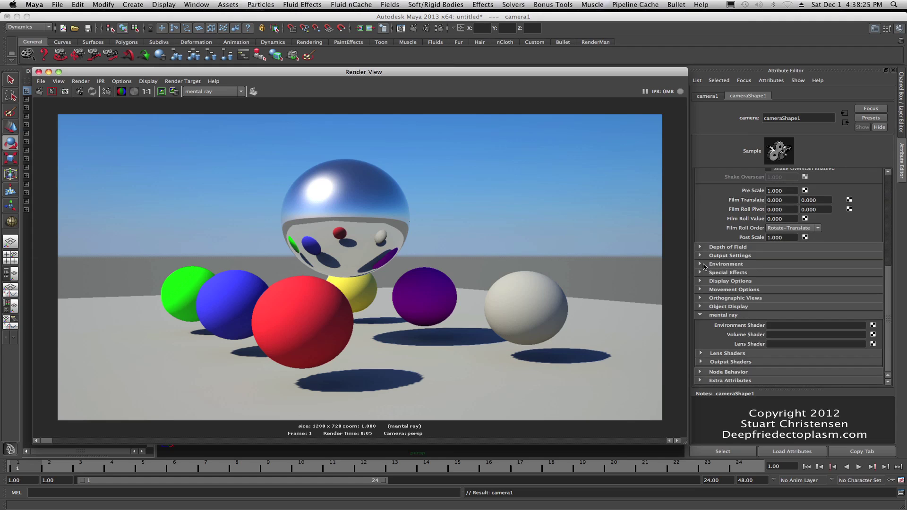
pyautogui.click(701, 265)
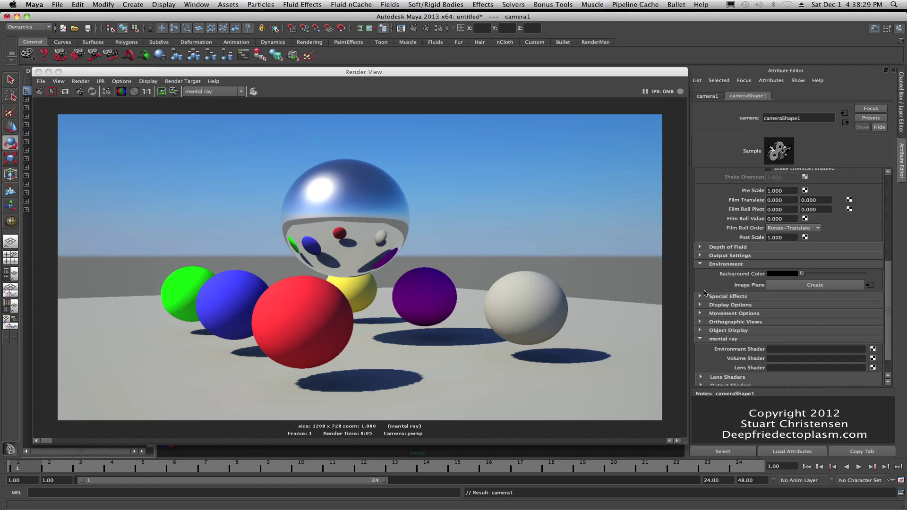
pyautogui.scroll(-2, 732, 338)
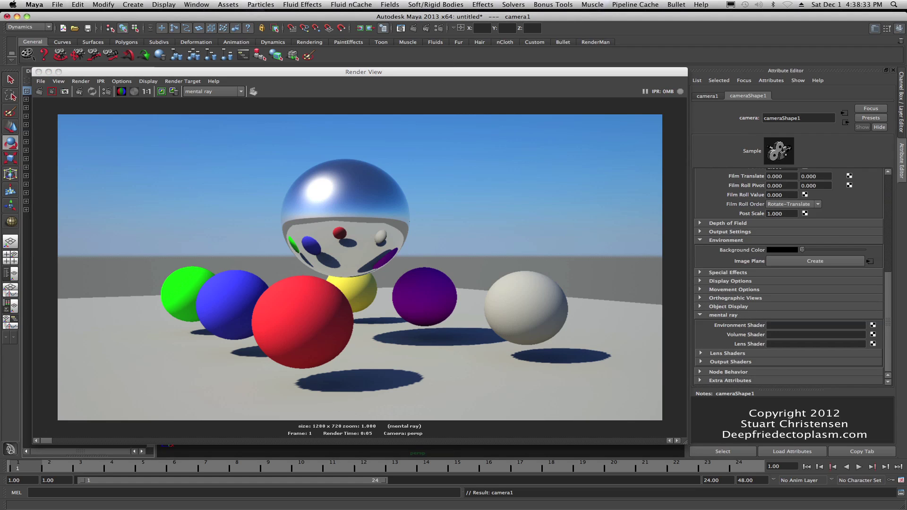
# From Hypershade, drop mia_exposure_photographic1 into Lens Shader and mia_physicalsky1 into Environment Shader
pyautogui.moveTo(634, 117); pyautogui.dragTo(492, 117)
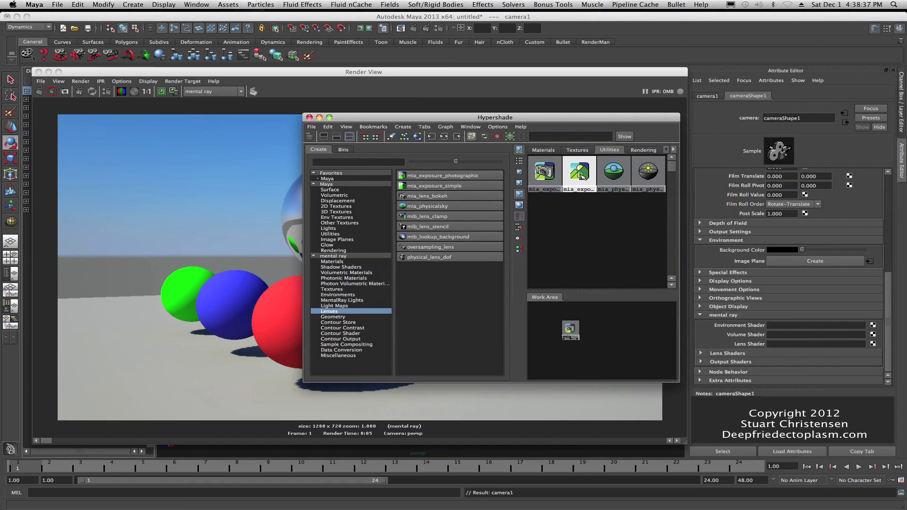
pyautogui.moveTo(579, 176); pyautogui.dragTo(570, 177, button='middle')
pyautogui.click(543, 172)
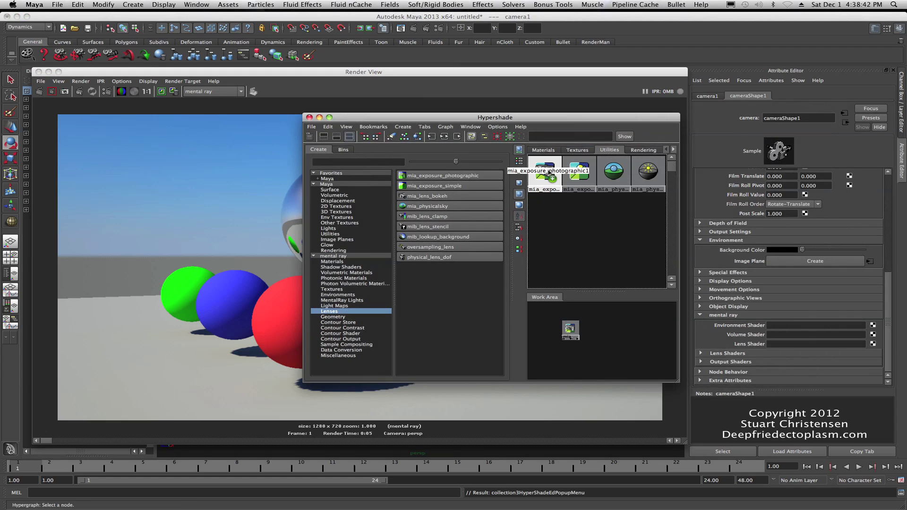
pyautogui.moveTo(549, 172); pyautogui.dragTo(759, 363, button='middle')
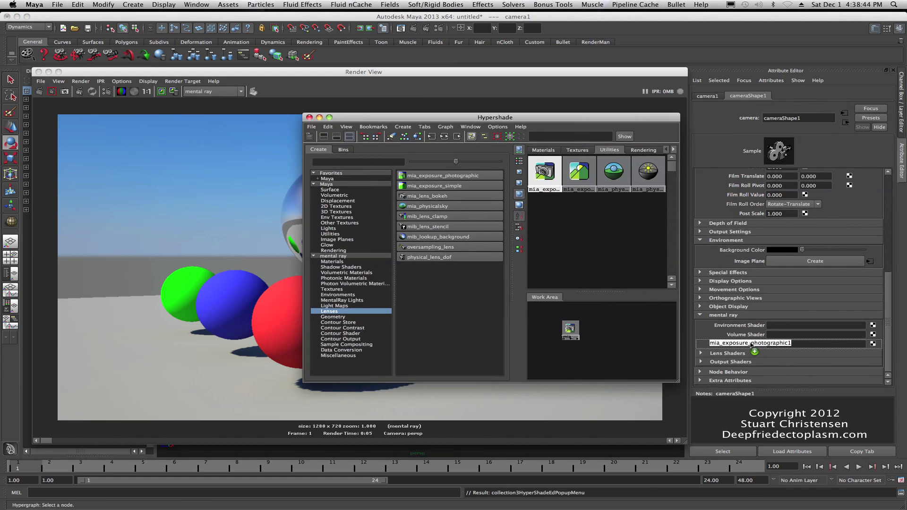
pyautogui.click(623, 183)
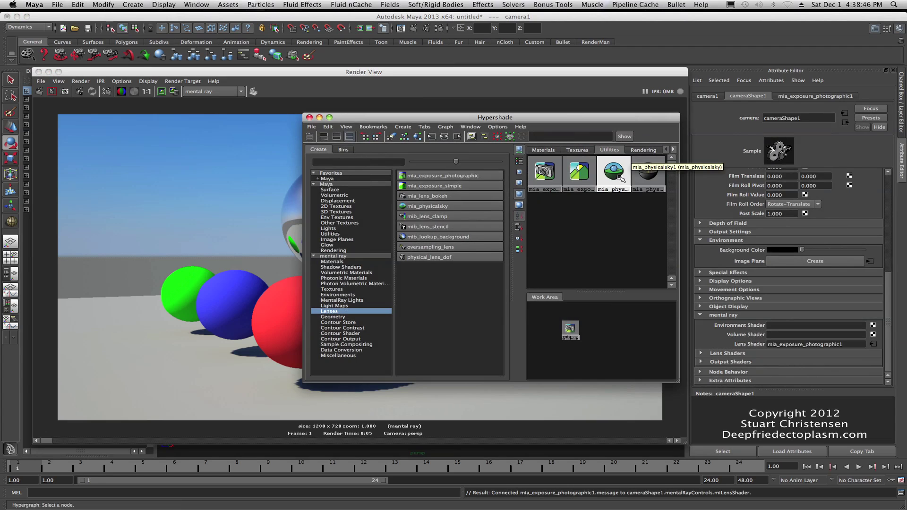
pyautogui.moveTo(613, 171); pyautogui.dragTo(749, 326, button='middle')
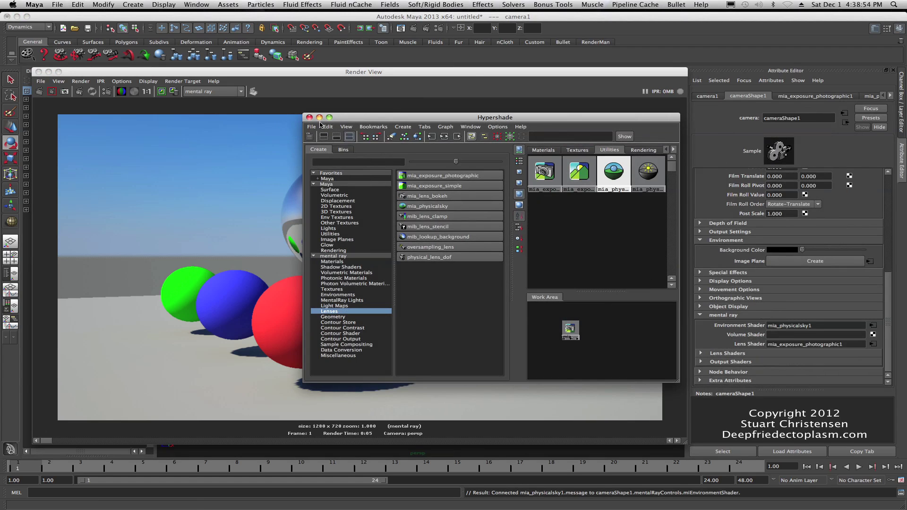
pyautogui.press('super+w')
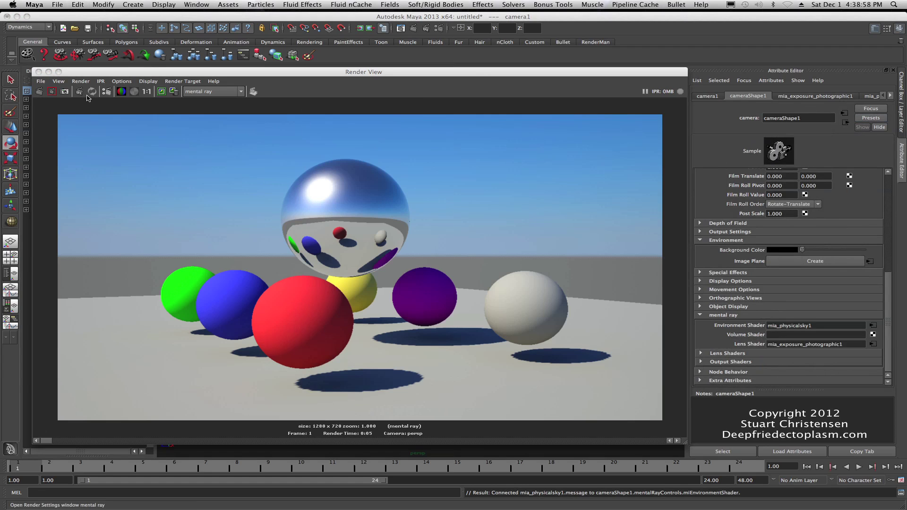
# Render through camera1, which shows only grey ground and horizon, then minimize the Render View
pyautogui.click(81, 81)
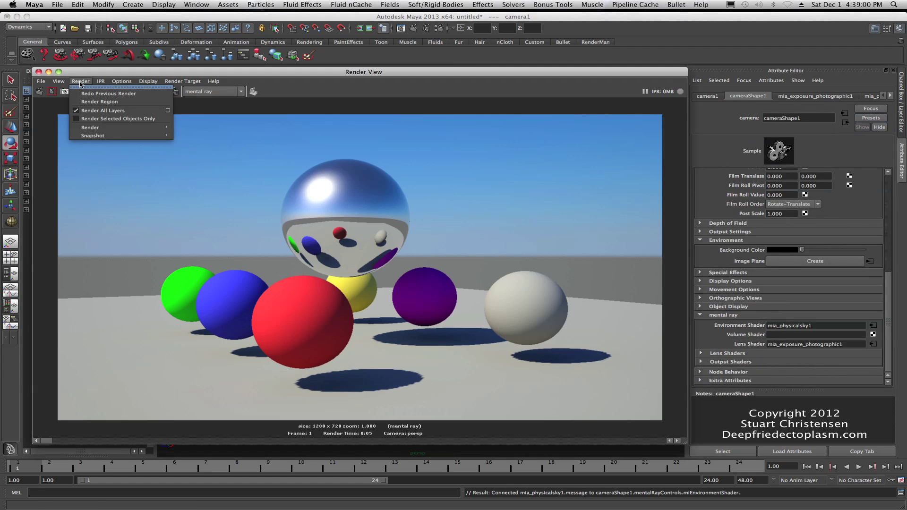
pyautogui.moveTo(118, 128)
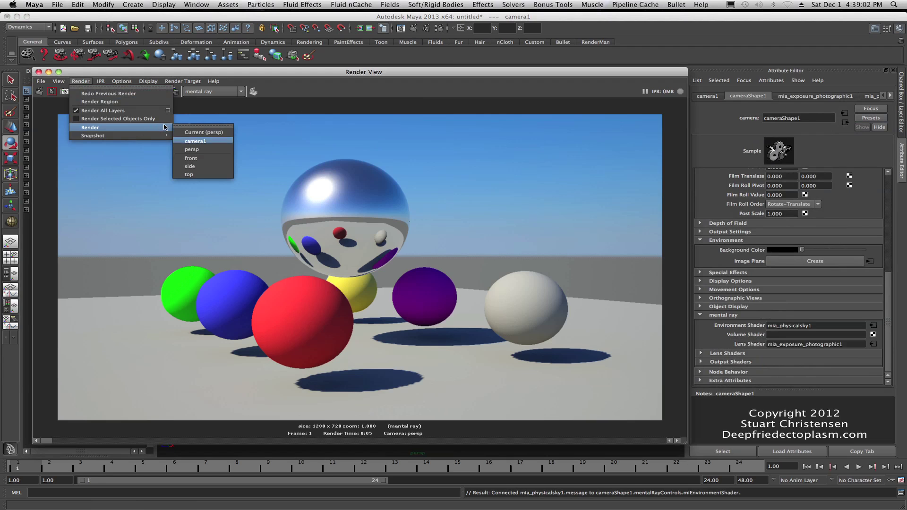
pyautogui.click(188, 141)
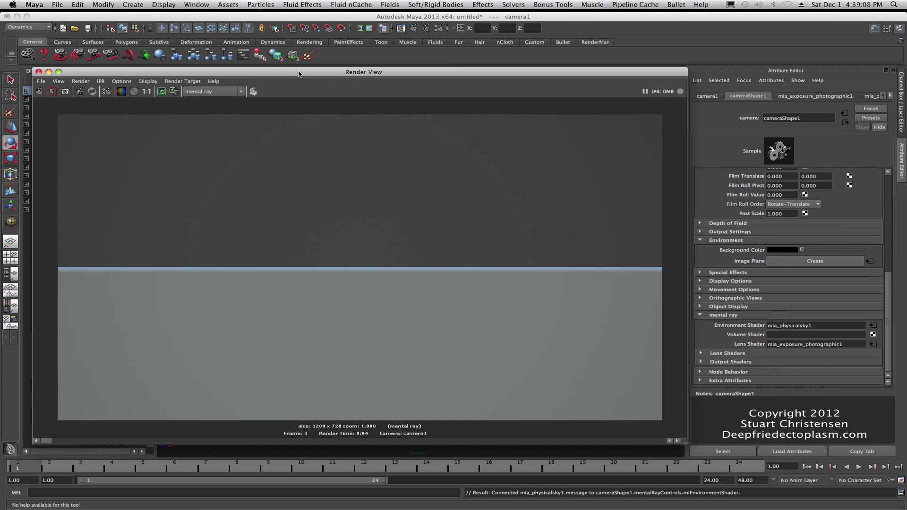
pyautogui.doubleClick(298, 74)
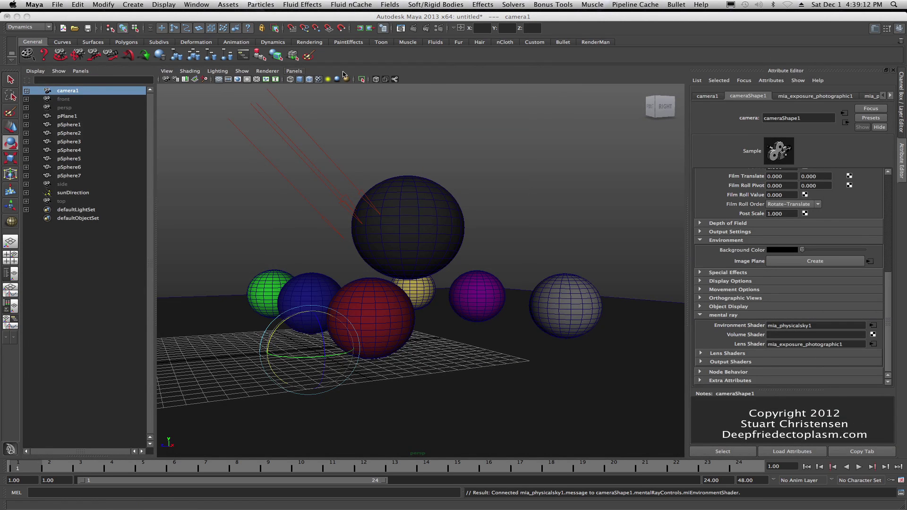
# Look through camera1 in the viewport and dolly it to frame all spheres and the chrome ball
pyautogui.click(294, 71)
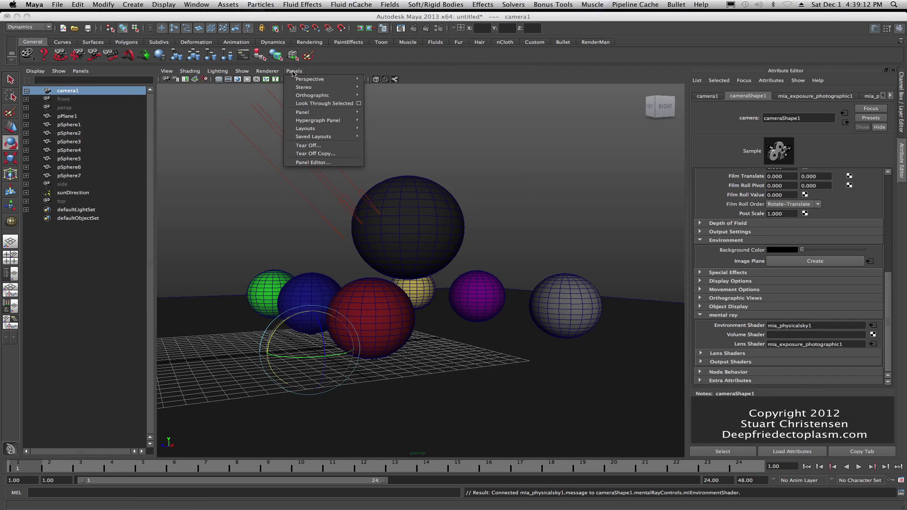
pyautogui.click(316, 104)
pyautogui.scroll(-10, 379, 188)
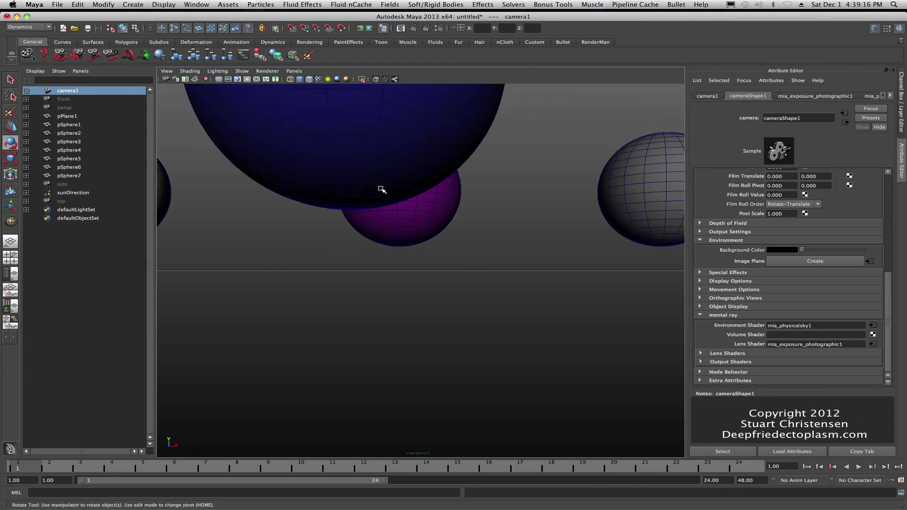
pyautogui.keyDown('alt'); pyautogui.moveTo(377, 187); pyautogui.dragTo(411, 326); pyautogui.keyUp('alt')
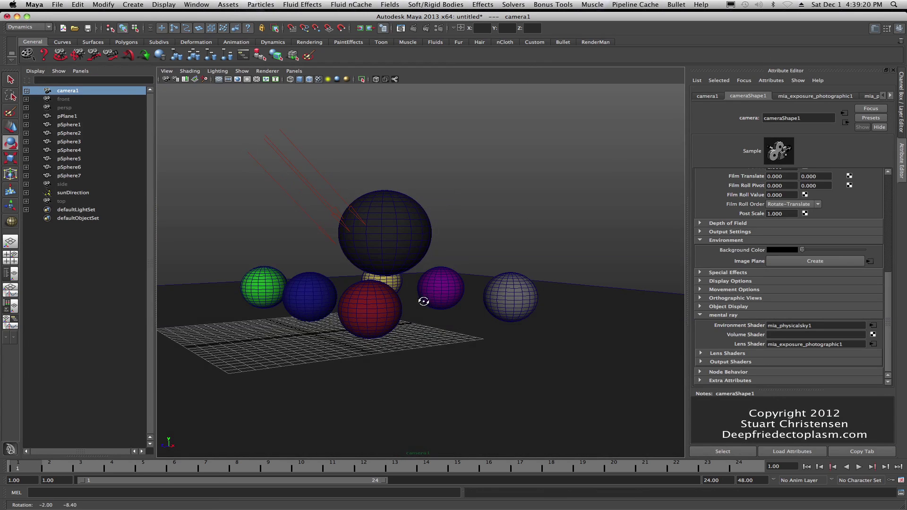
pyautogui.keyDown('alt'); pyautogui.moveTo(425, 300); pyautogui.dragTo(454, 304, button='right'); pyautogui.keyUp('alt')
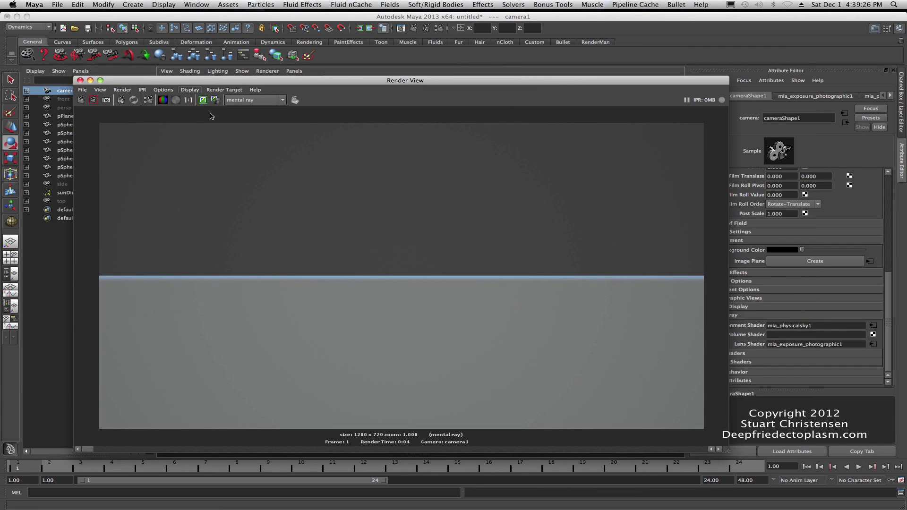
# Re-render from camera1 to get sunlit spheres, chrome ball and shadows under a blue sky
pyautogui.click(80, 100)
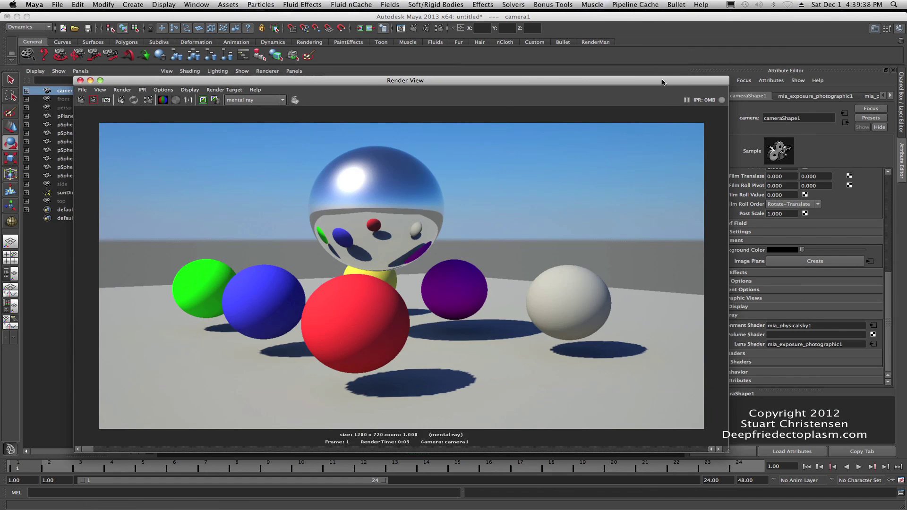
pyautogui.moveTo(663, 82); pyautogui.dragTo(635, 83)
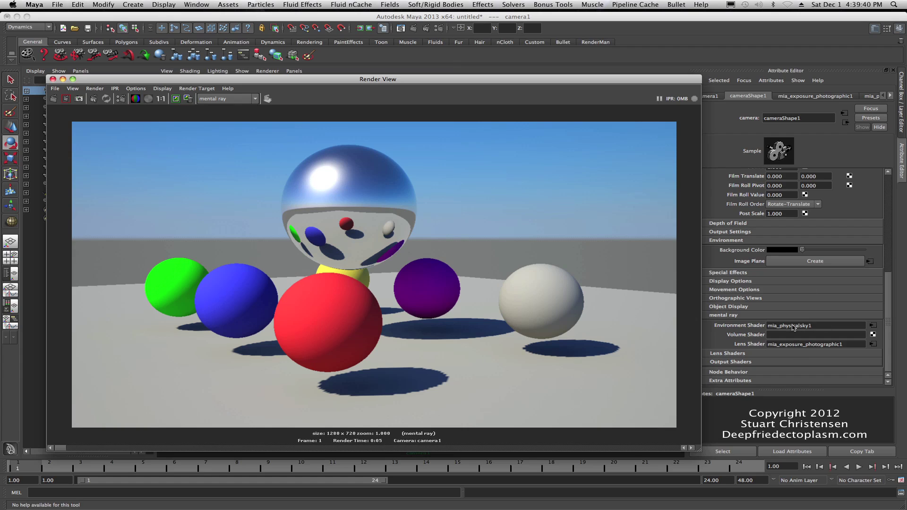